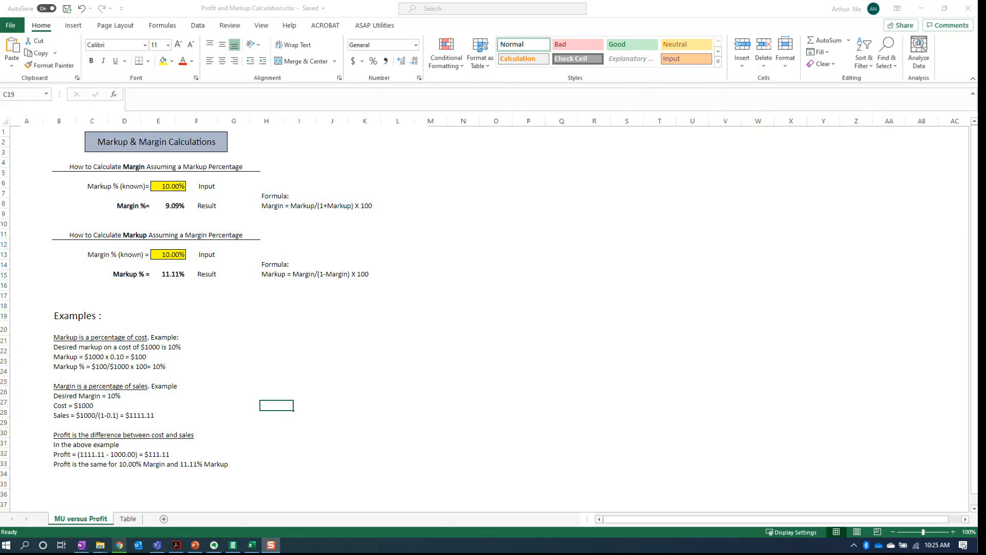
- Examine the markup and margin pairs in the Table sheet at the 9% and 10% rows, and return to the MU versus Profit sheet
click(128, 522)
click(129, 520)
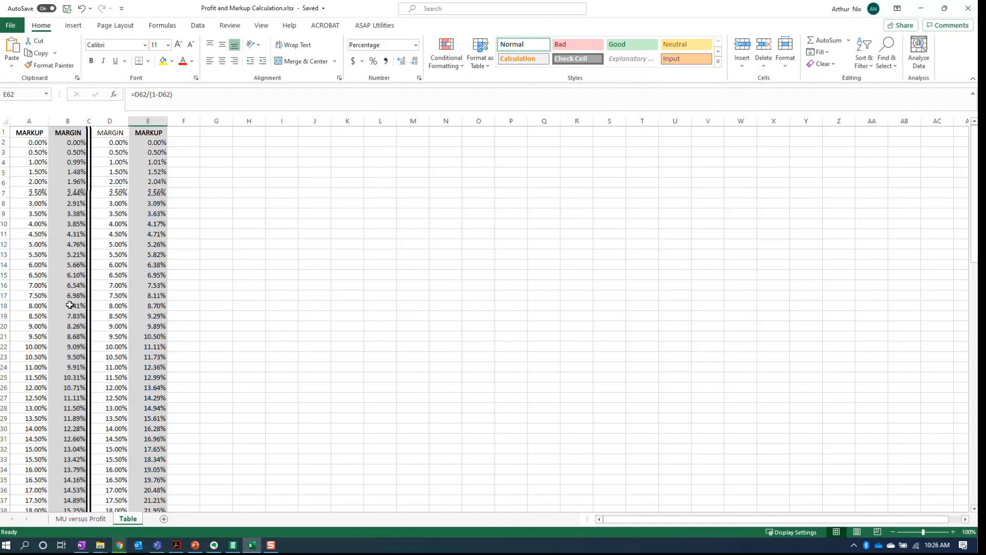
click(24, 349)
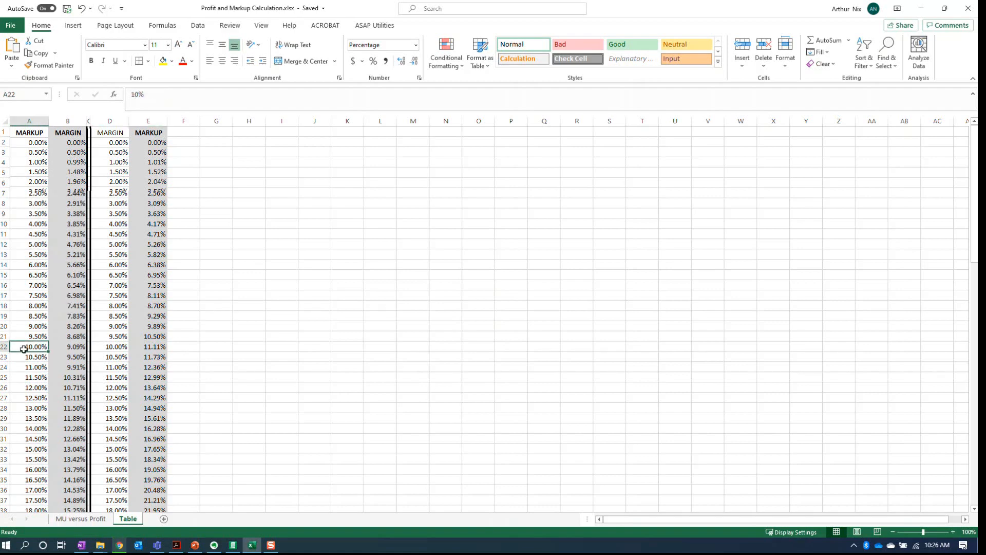
click(70, 349)
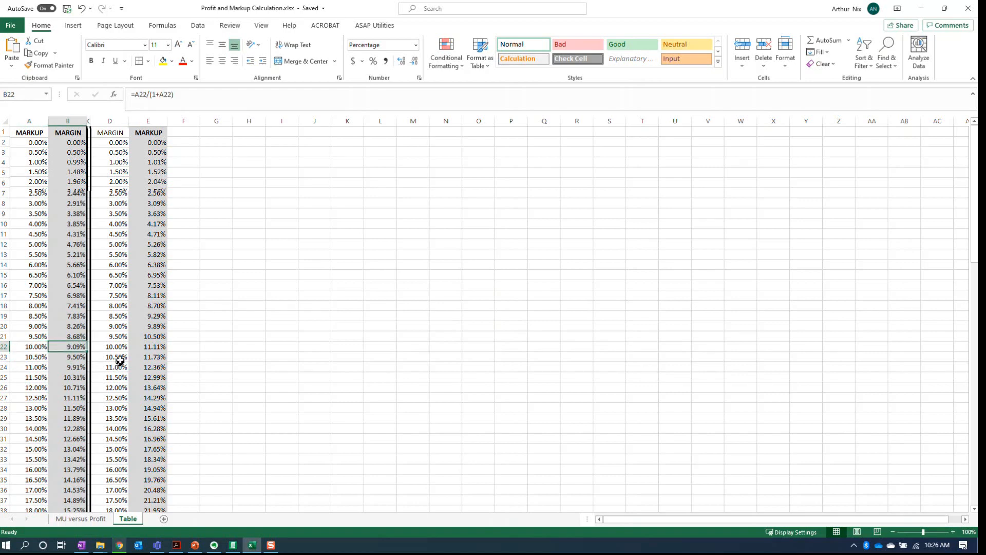
click(124, 327)
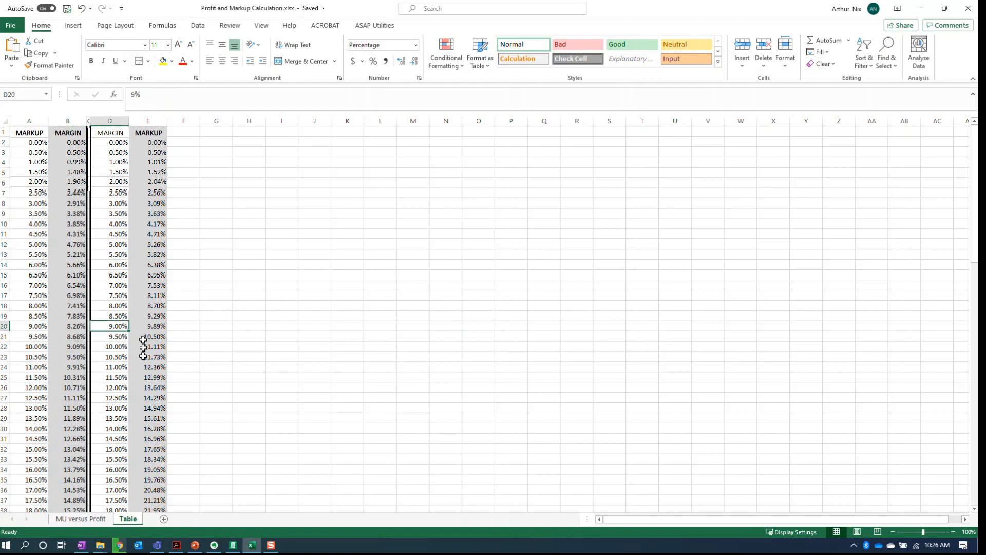
click(147, 327)
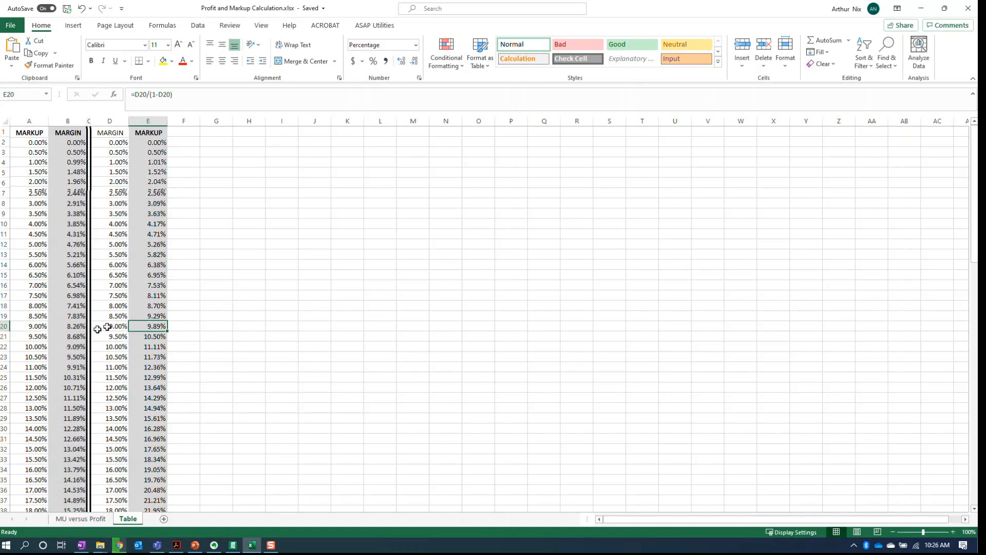
click(36, 349)
click(72, 349)
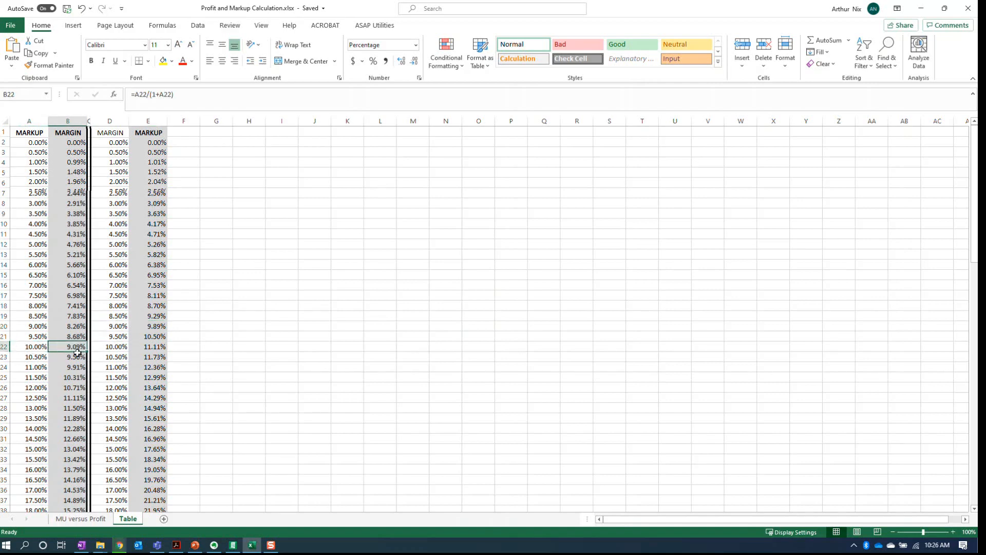
click(108, 348)
click(147, 348)
click(111, 348)
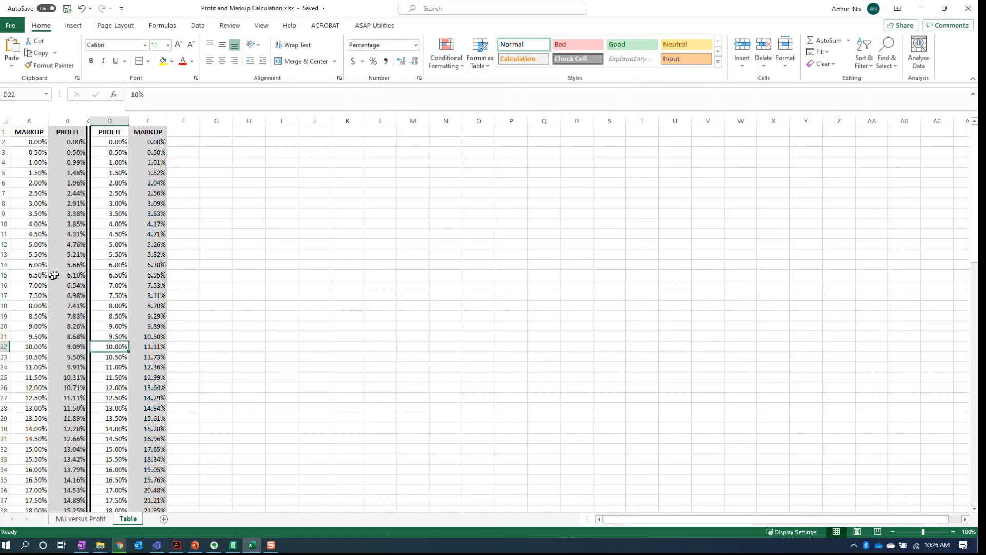
click(36, 227)
click(37, 204)
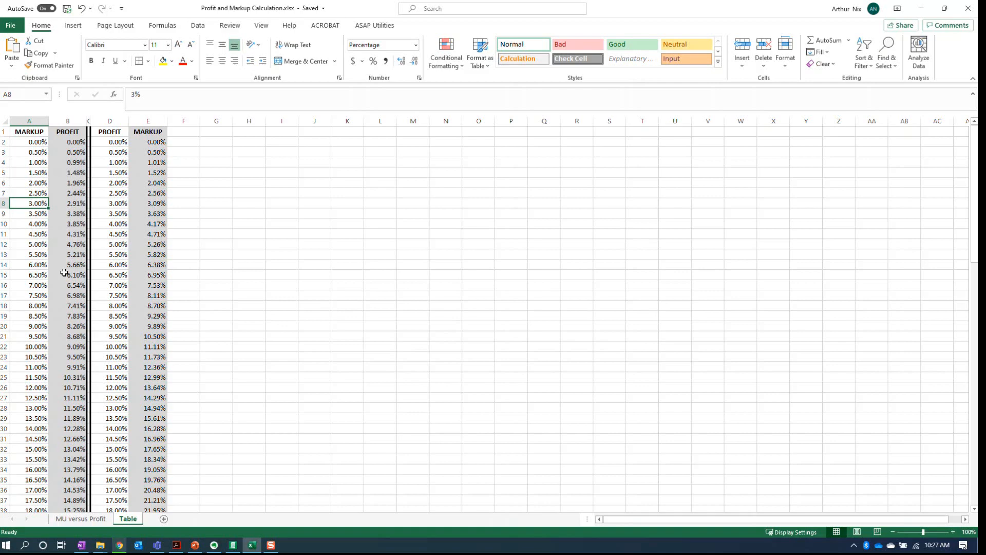
click(80, 519)
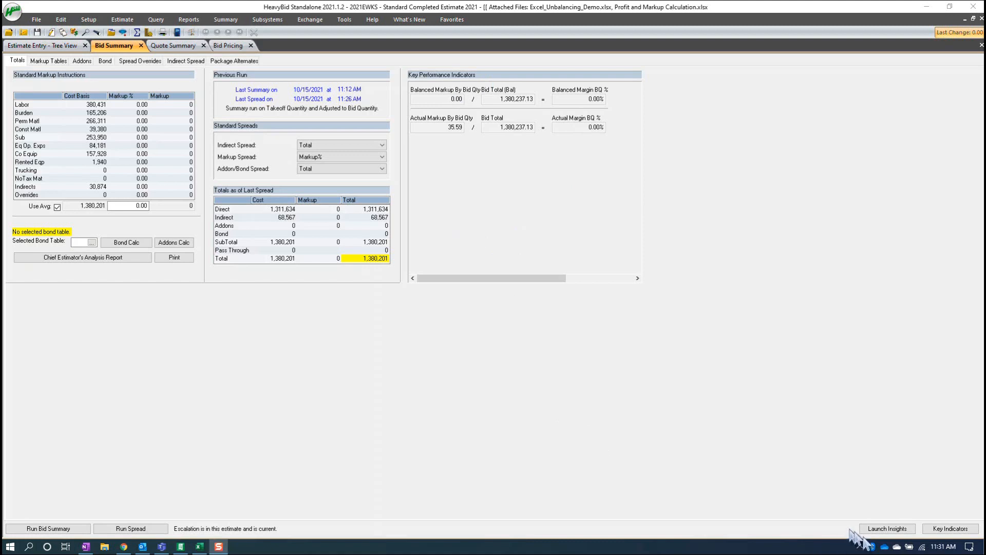
- Check the Key Indicators for the option that shows them in the Bid Summary totals, and close them
click(950, 529)
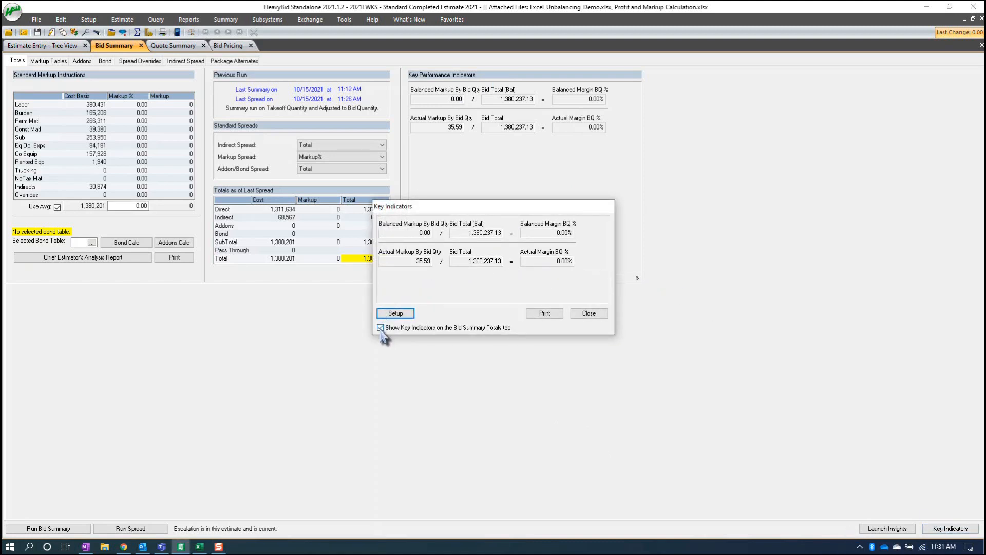
click(592, 313)
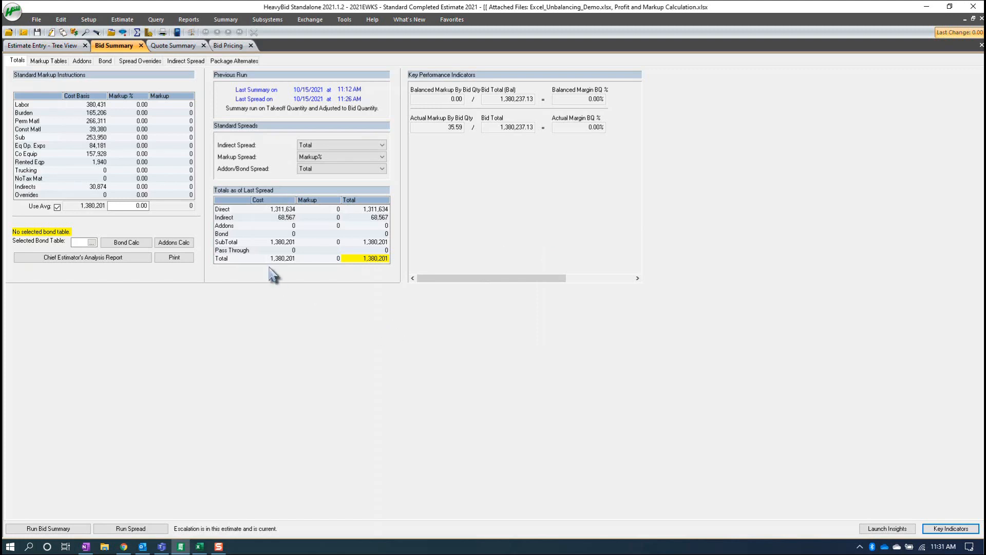
- Switch to the Excel markup and profit calculator, look up the markup for a 10% profit, and return to the HeavyBid bid summary
click(139, 108)
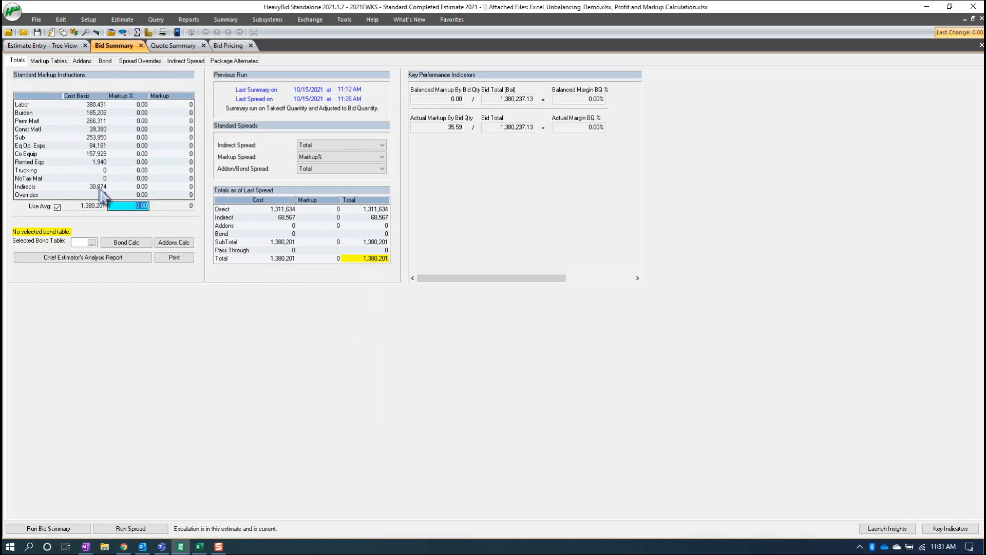
click(201, 548)
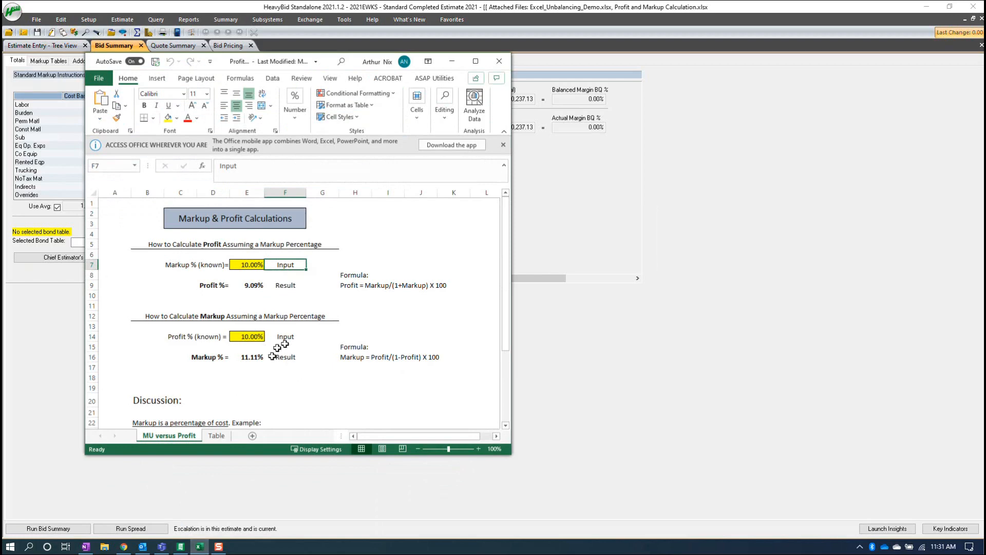
click(260, 337)
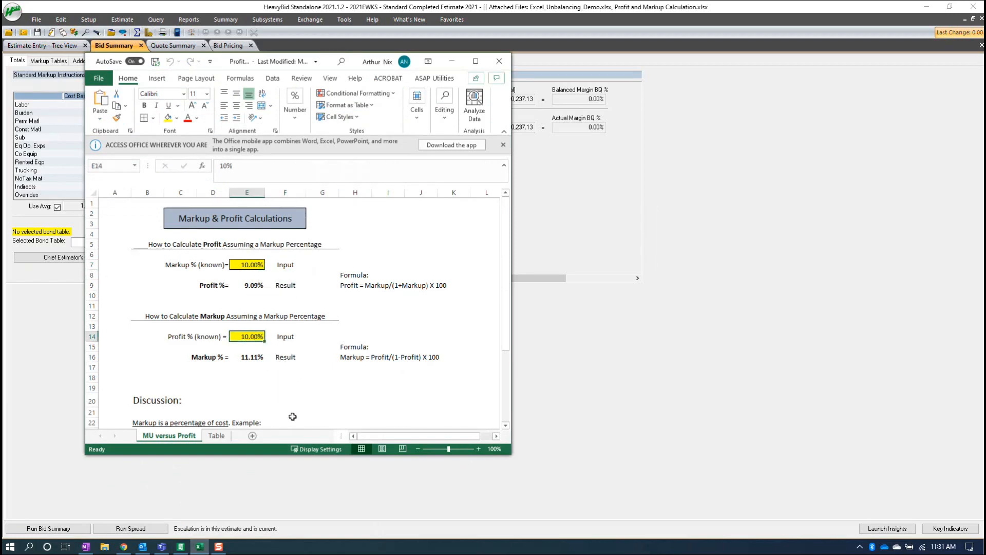
click(258, 358)
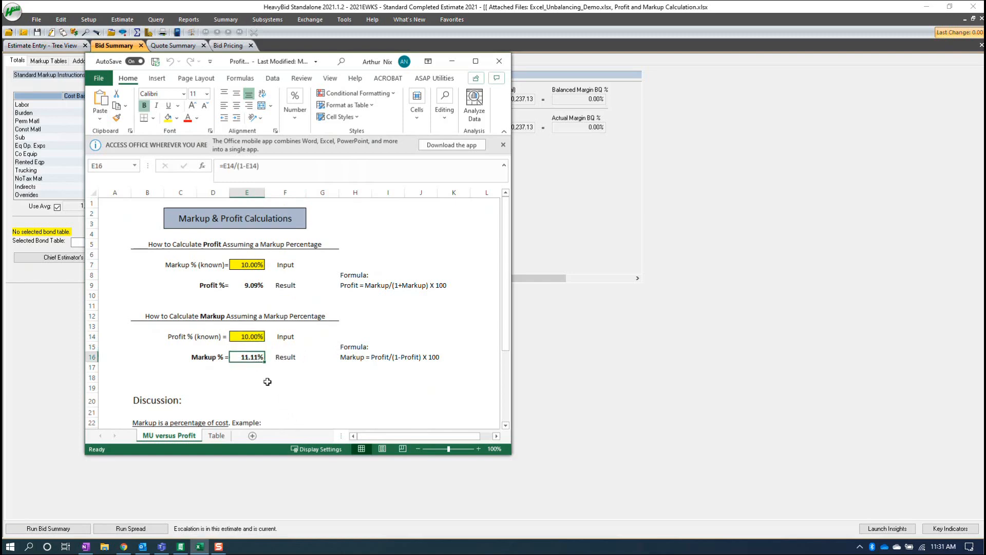
click(453, 62)
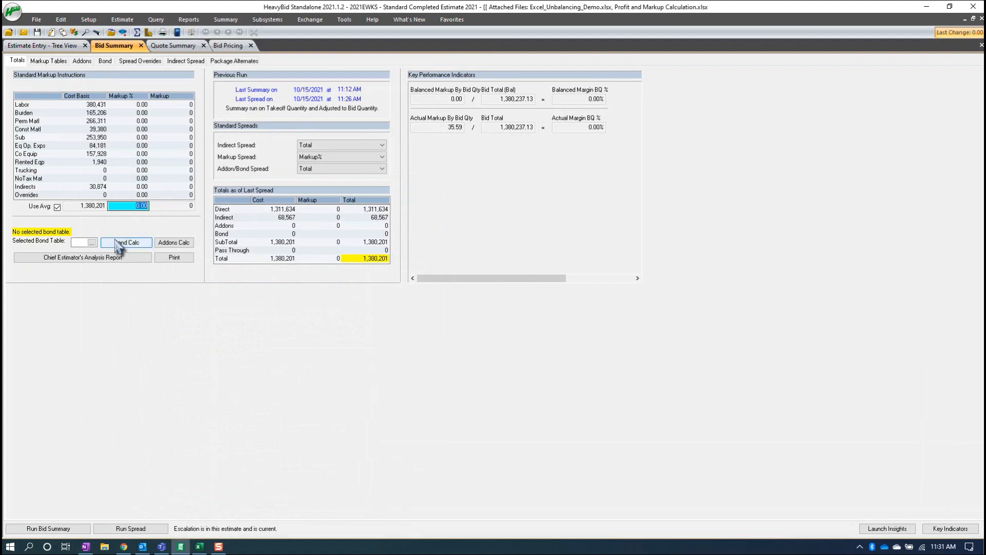
- Set the average markup to 11.11% for all cost categories and run the spread
text(11.1)
key(Return)
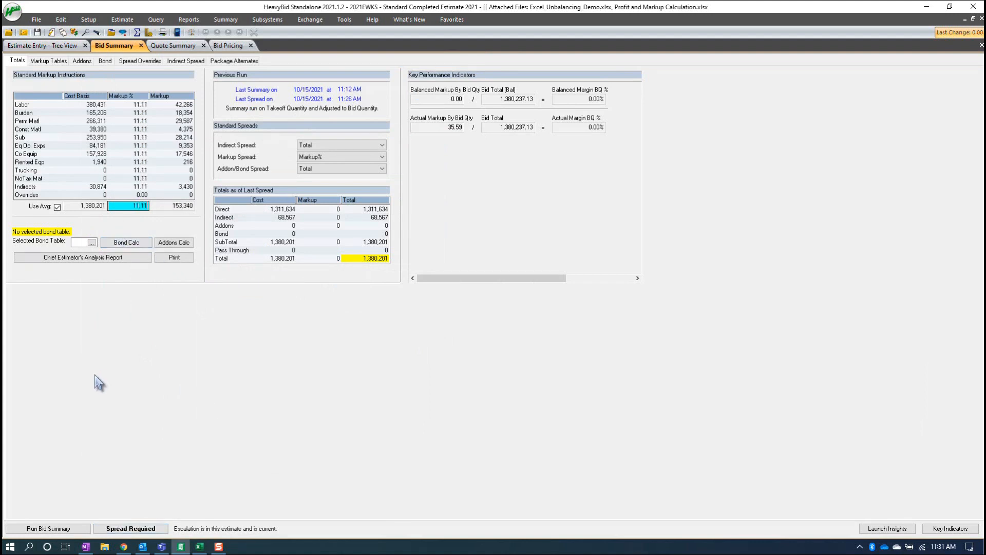
click(114, 533)
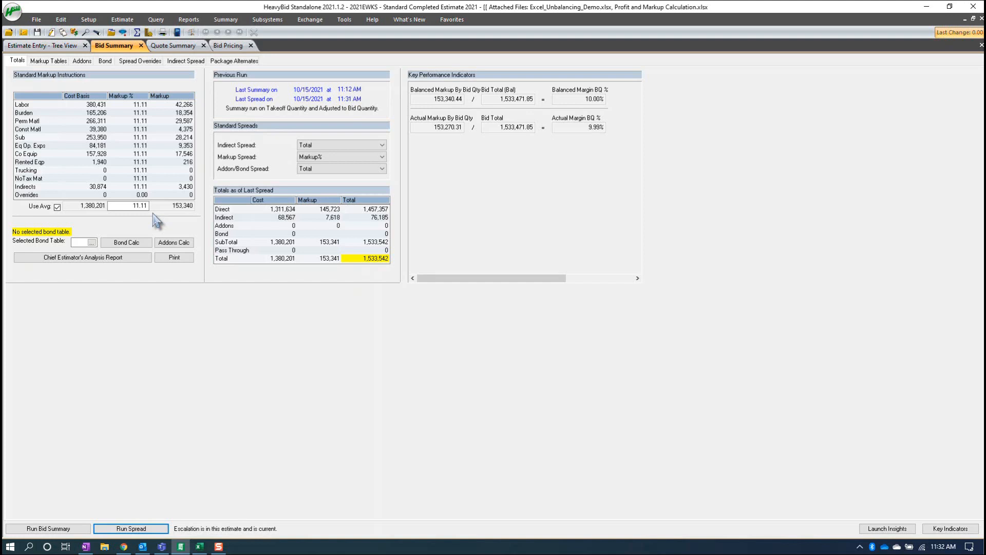
- Disable the average markup and set the markup on Sub costs to 3%
click(57, 207)
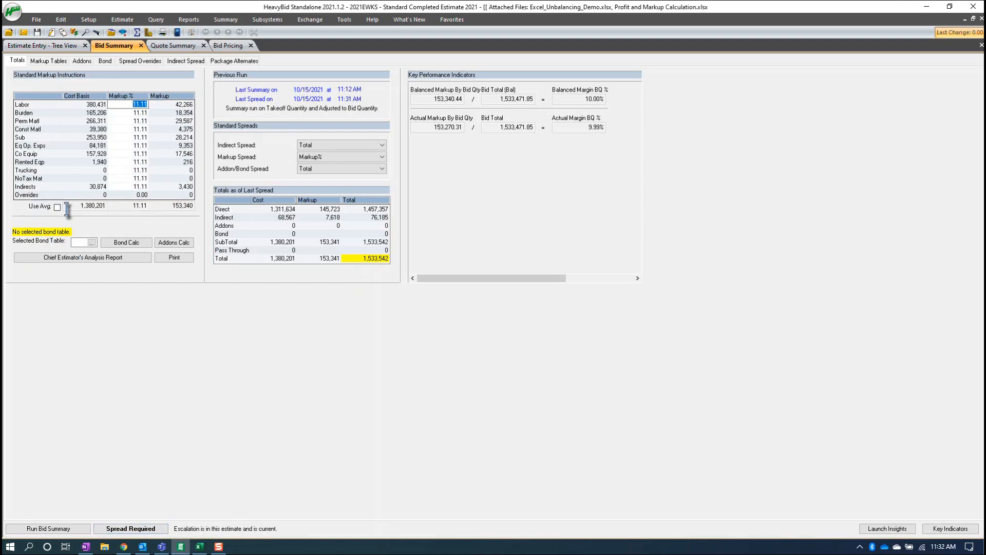
click(135, 139)
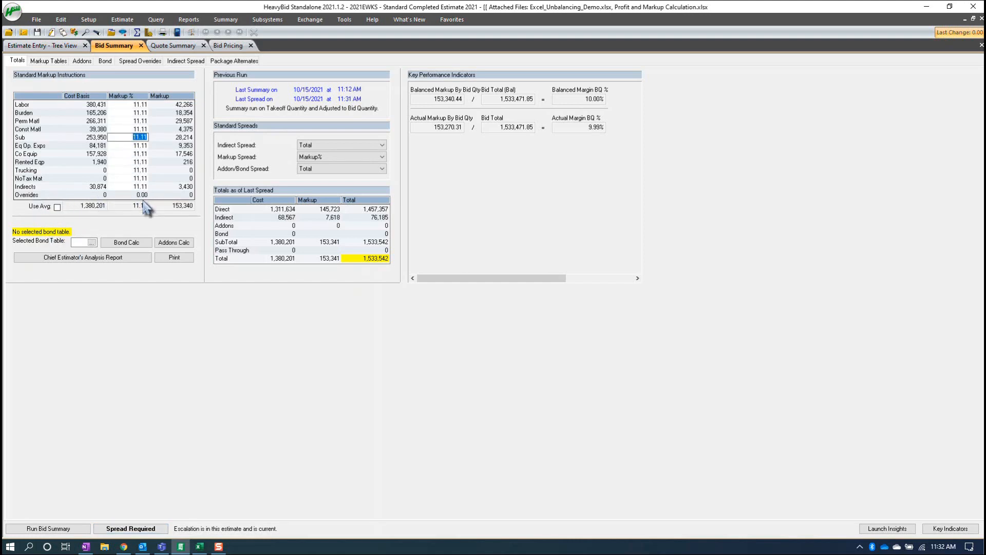
text(3)
key(Return)
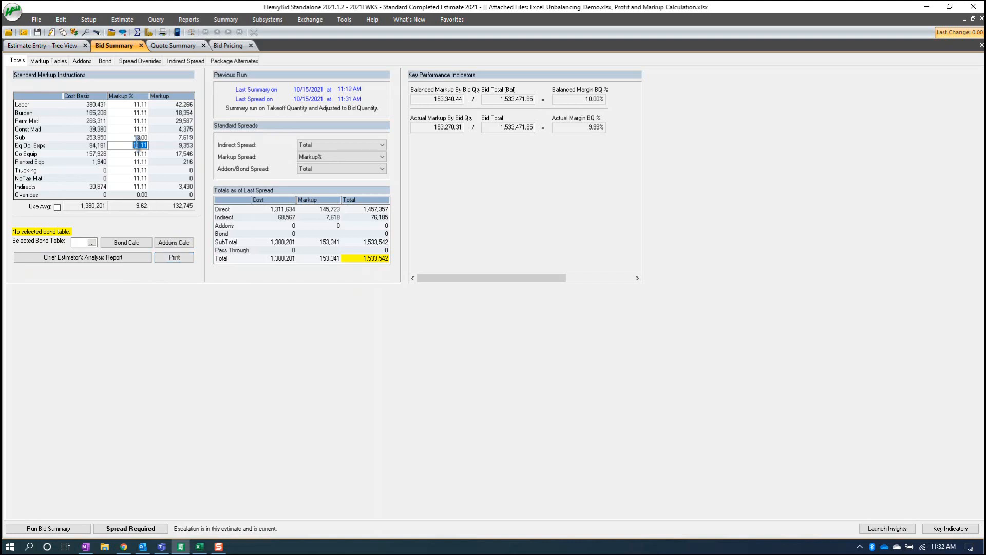
- Enable the average markup again, set it to 0%, and run the spread
click(57, 207)
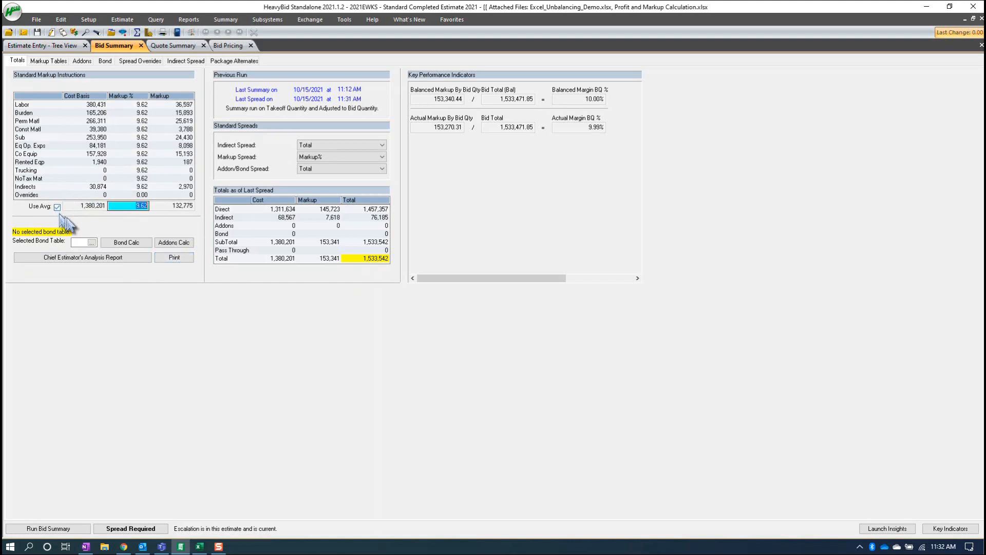
text(0)
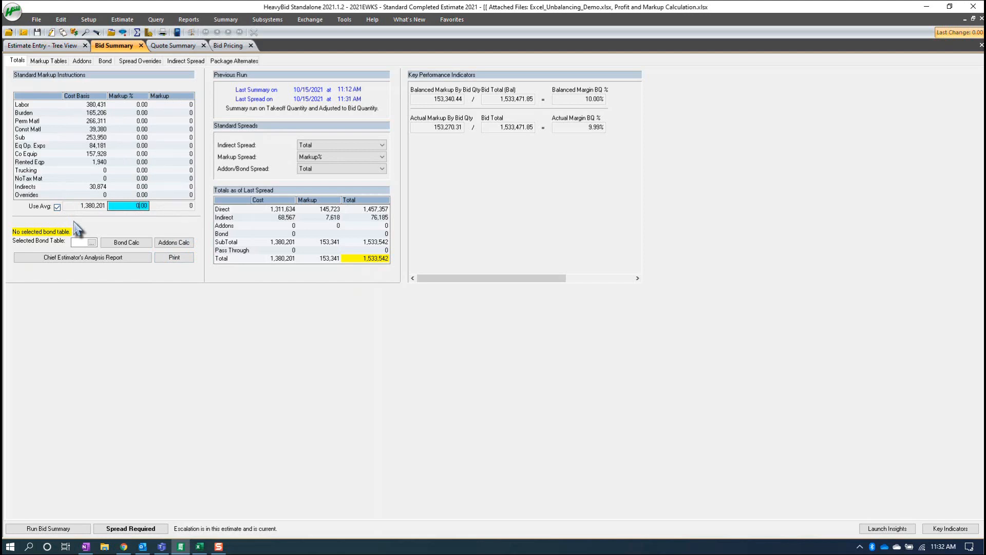
key(Tab)
click(110, 530)
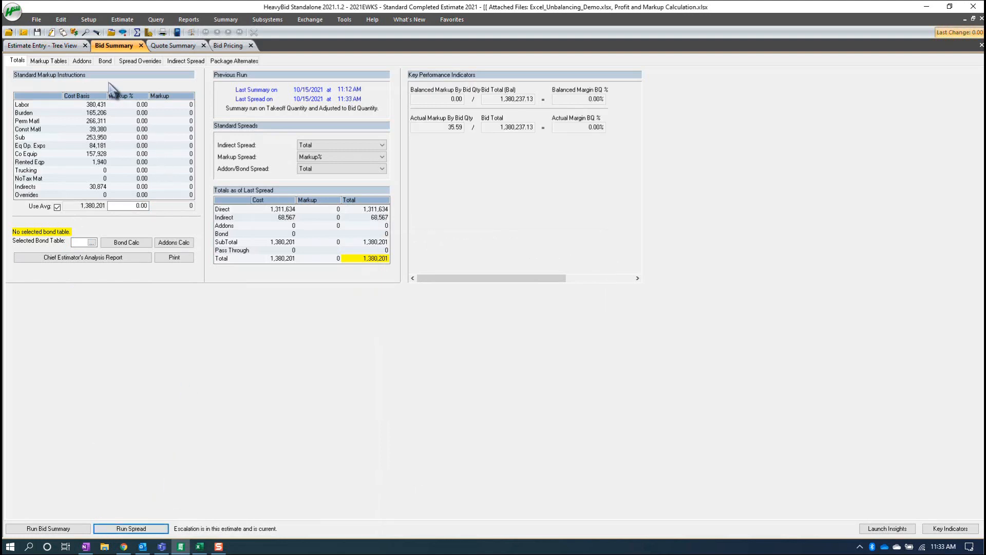
- Set the Job Profit/Margin addon to 10 percent, and run the spread from the bid summary totals
click(83, 61)
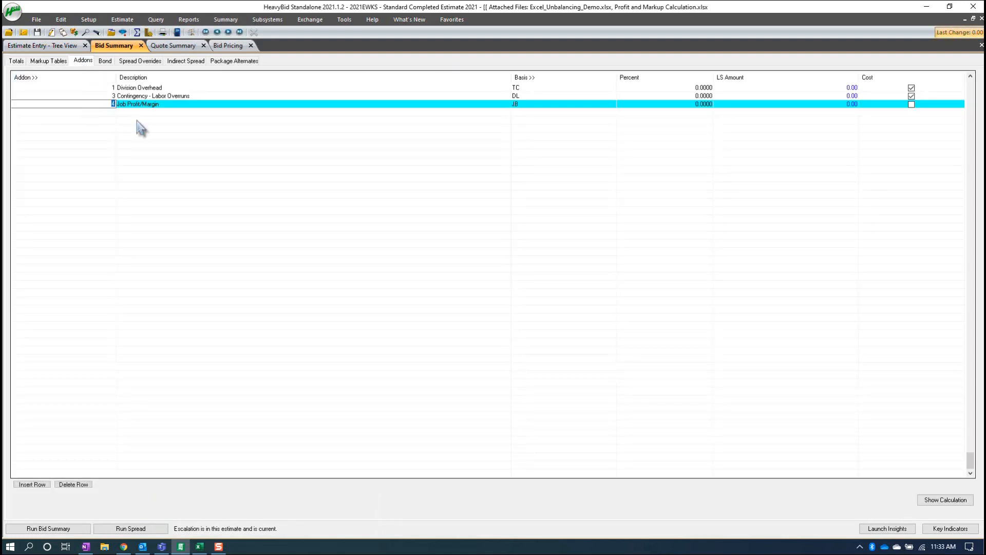
click(529, 105)
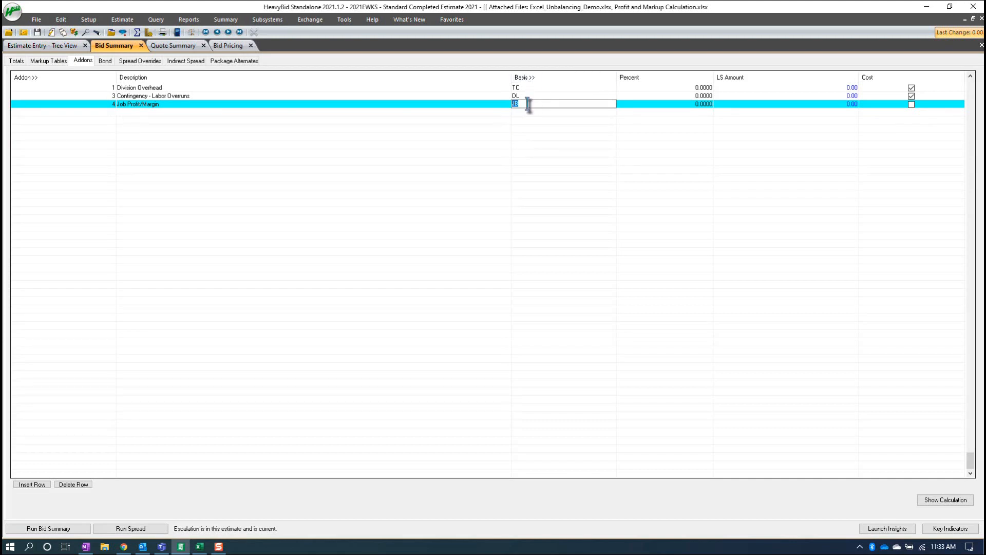
click(631, 106)
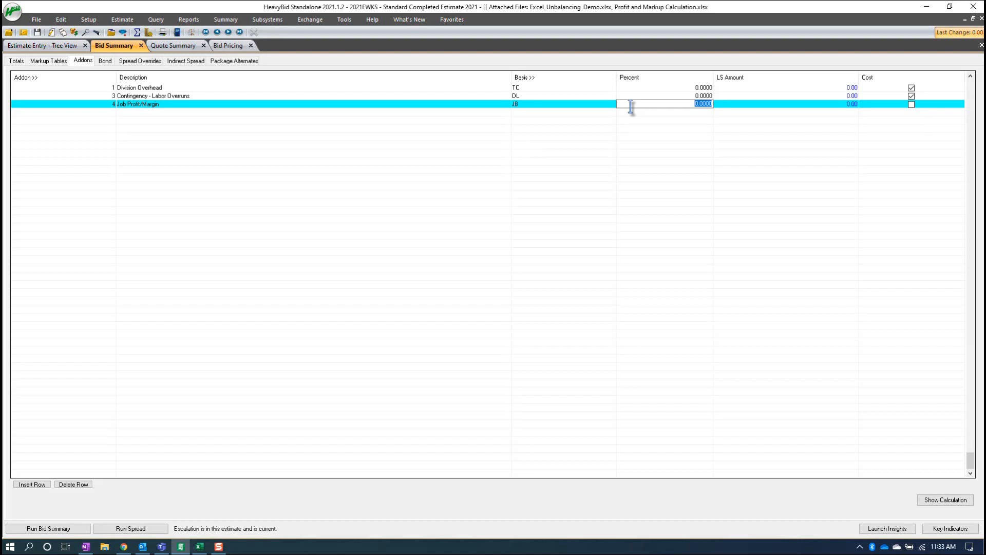
text(10)
key(Tab)
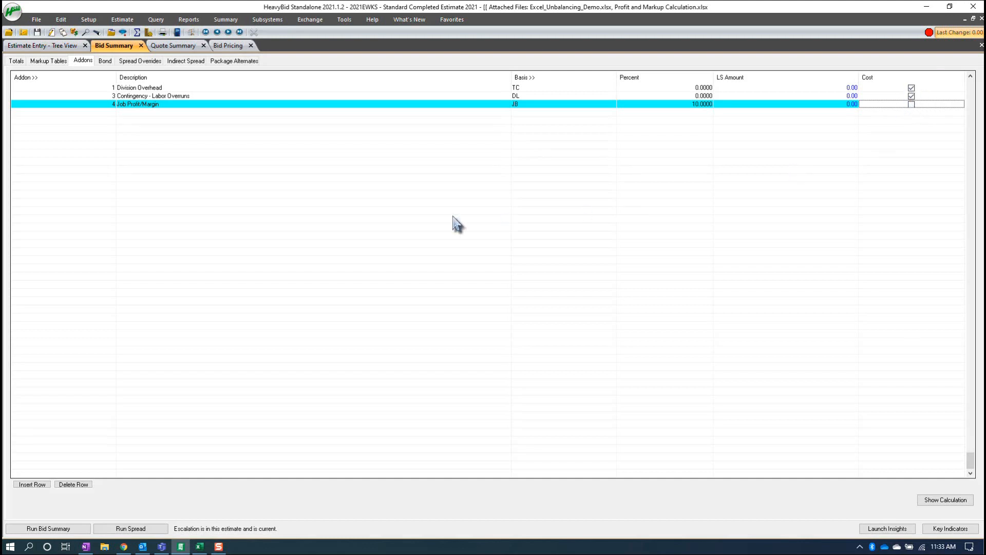
key(Tab)
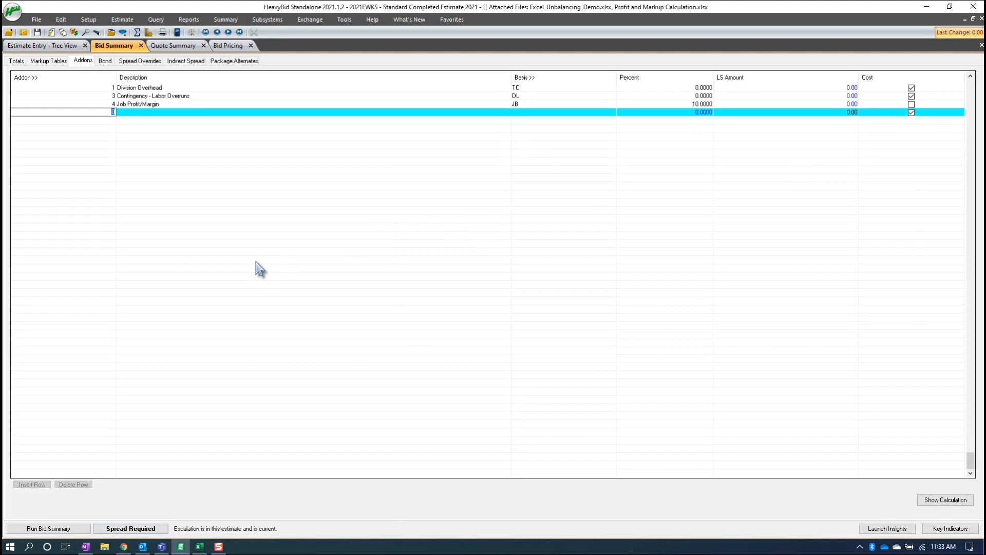
click(16, 61)
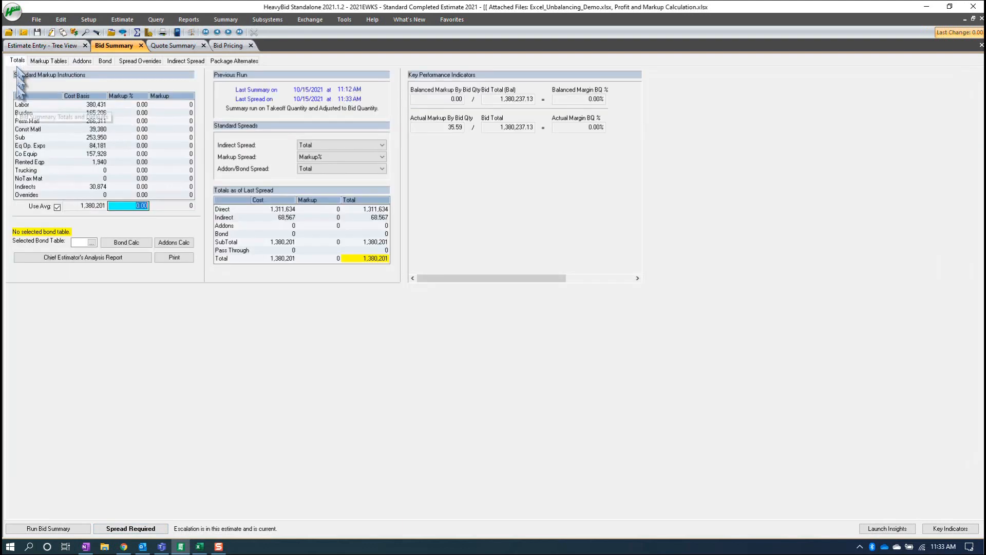
click(126, 528)
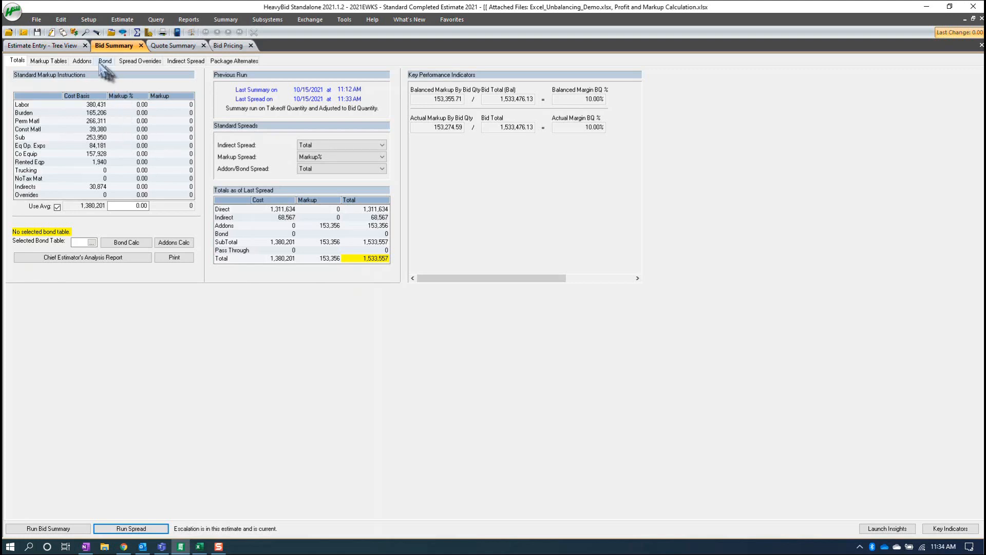
- Change the basis of the Job Profit/Margin addon to JX, Job Value - Total Sub
click(82, 61)
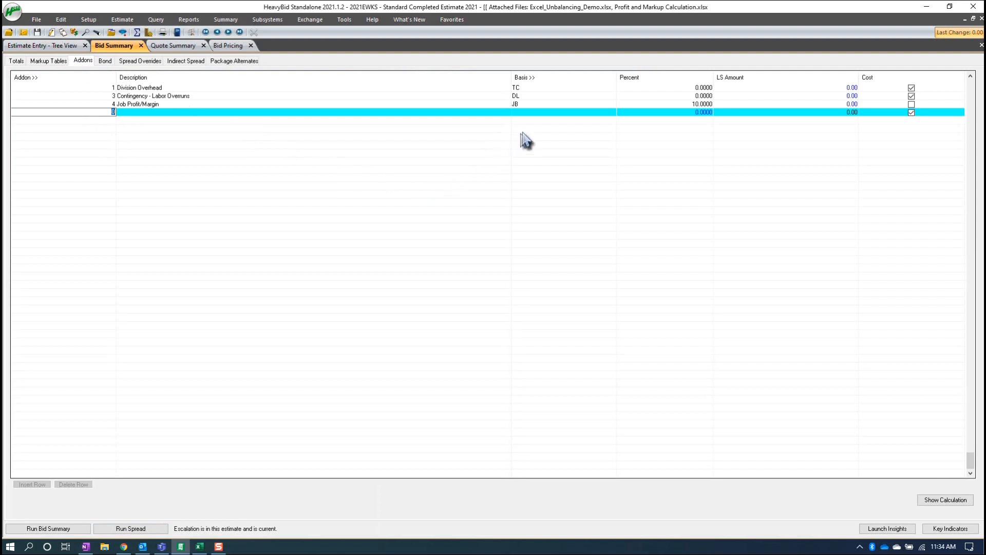
click(539, 105)
click(539, 78)
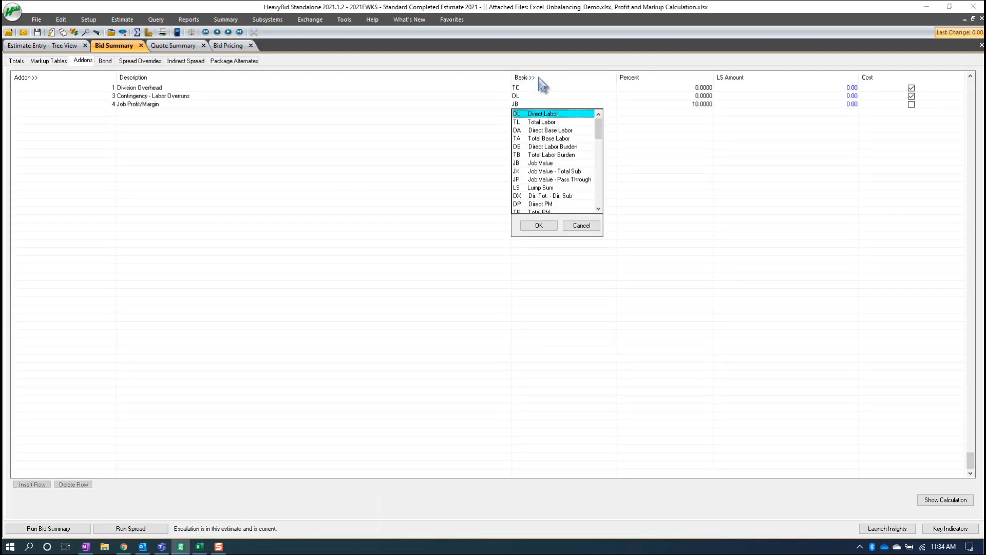
click(538, 171)
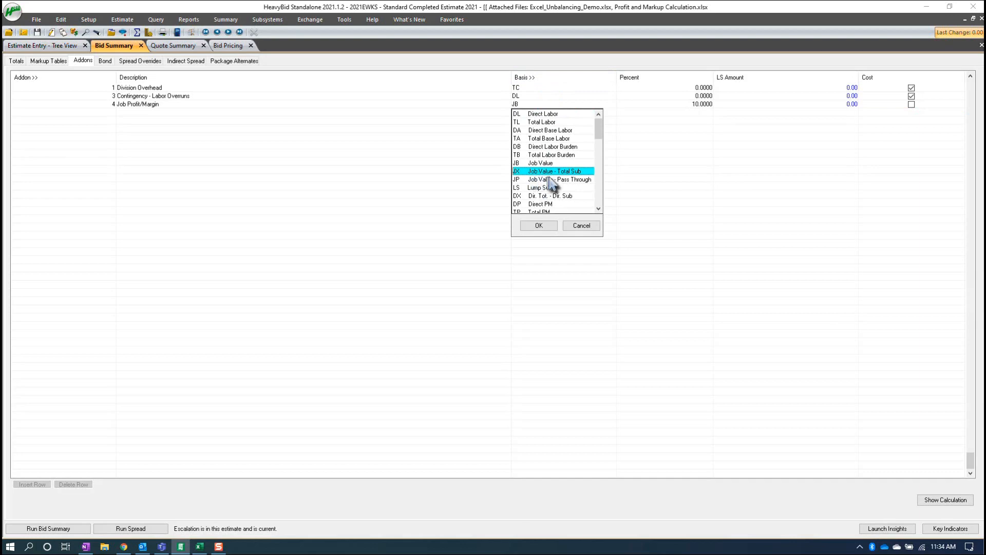
click(540, 226)
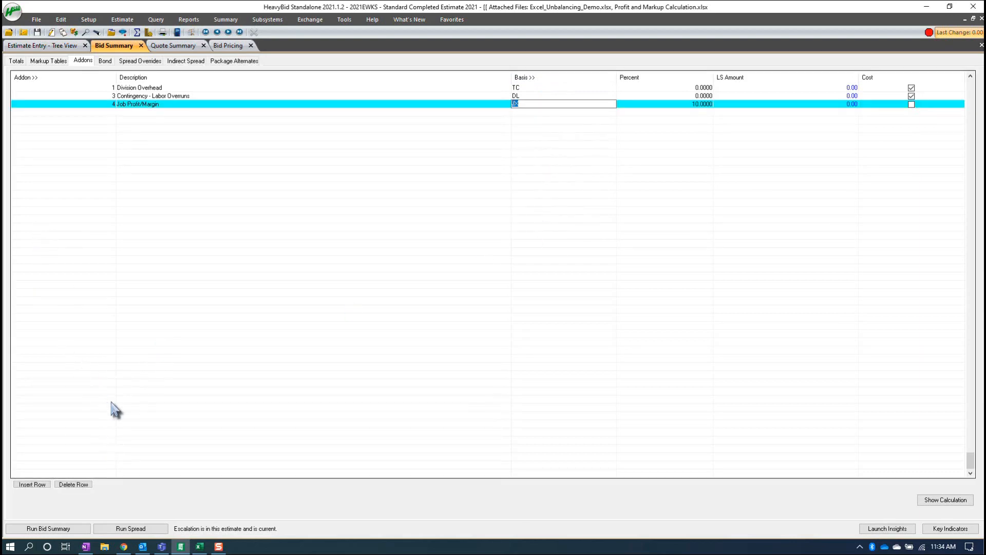
- Commit the Job Profit/Margin addon row with the JX basis
key(Tab)
key(Tab)
key(Tab)
key(Tab)
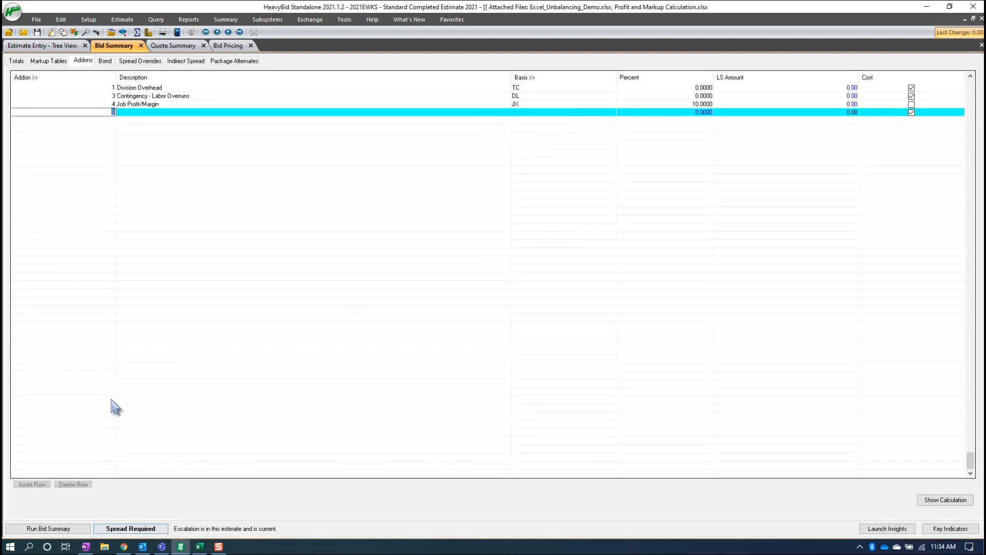
- Disable the average markup in the bid summary totals, set the Sub markup to 3%, and run the spread
click(16, 61)
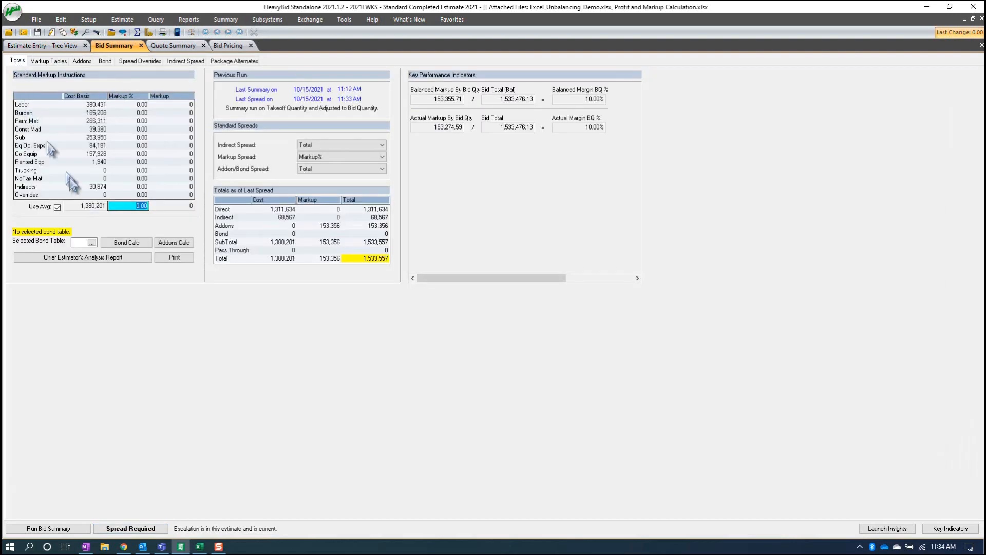
click(57, 208)
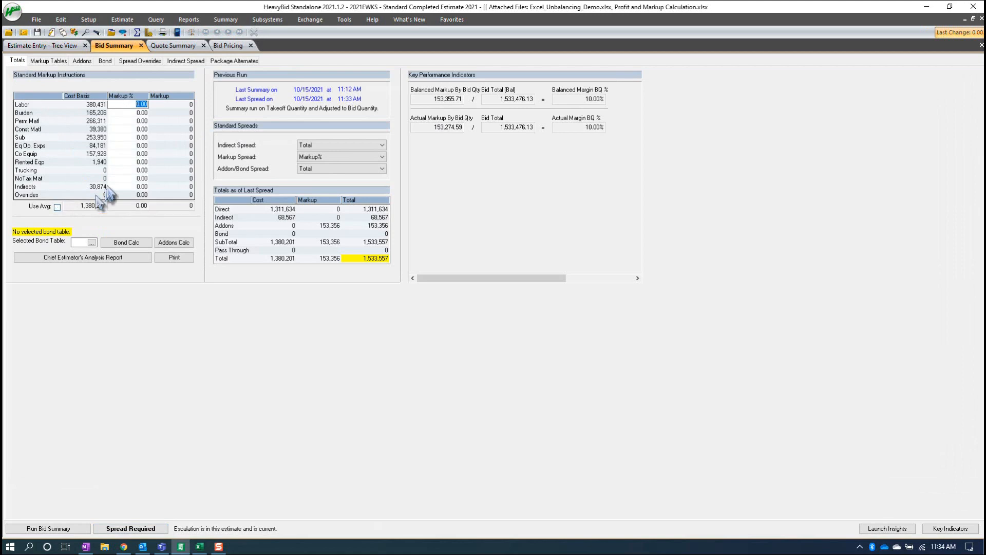
click(145, 137)
text(3)
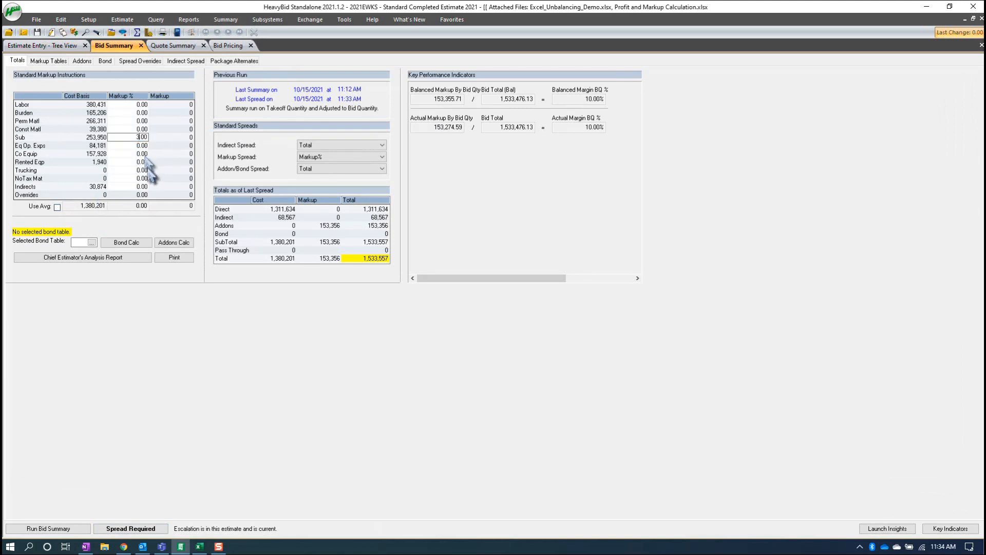
click(111, 529)
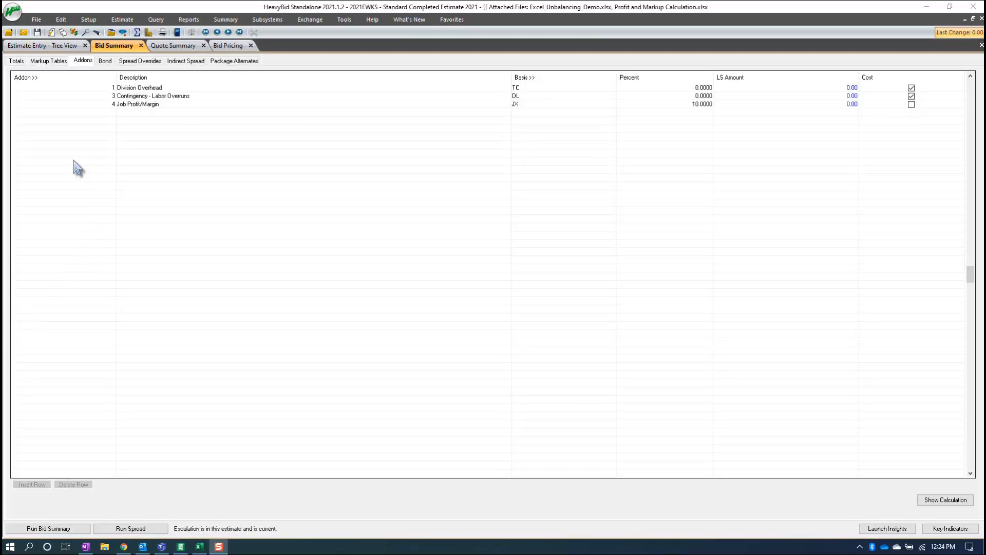
- Turn off Use Avg in the totals, enter a 3% markup for Sub costs, and rerun the spread
click(17, 61)
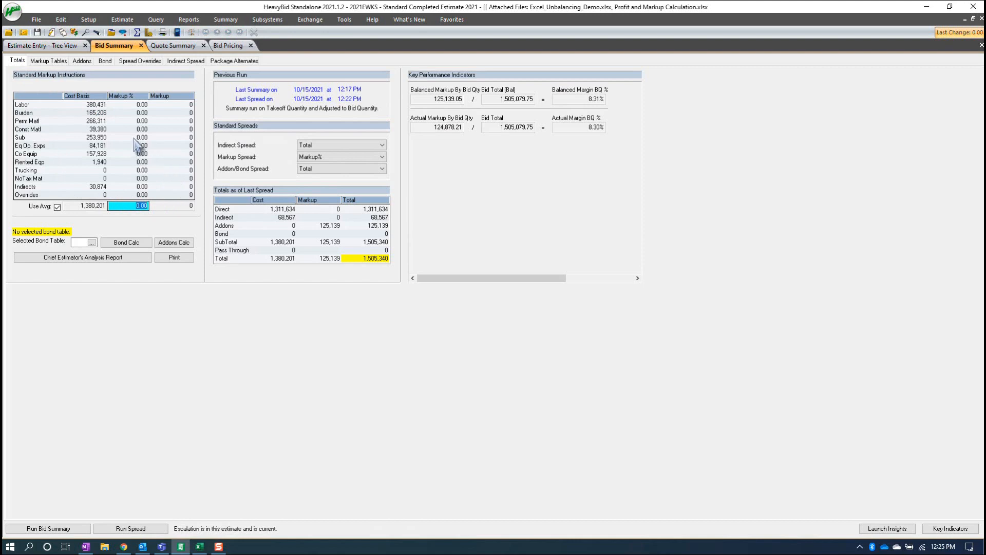
click(57, 207)
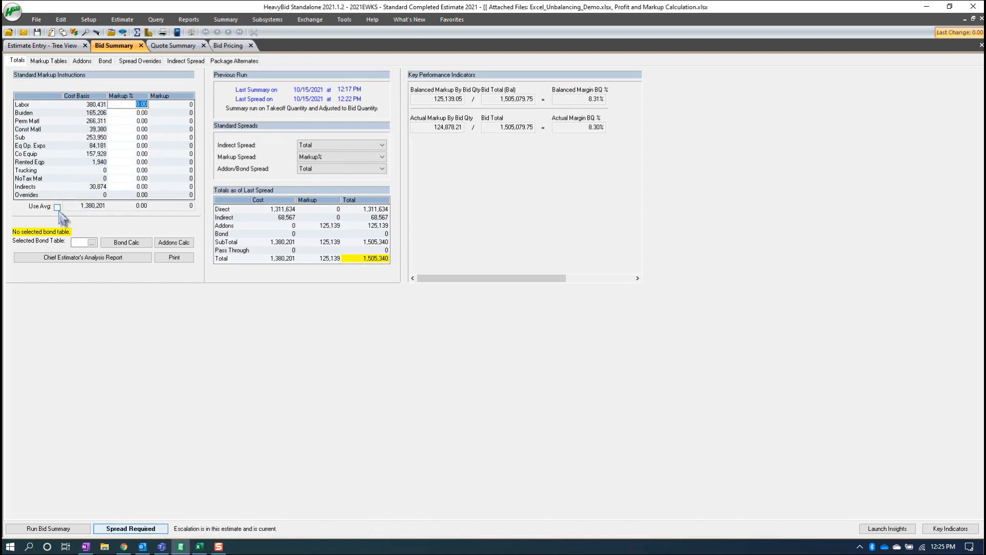
click(134, 138)
text(3)
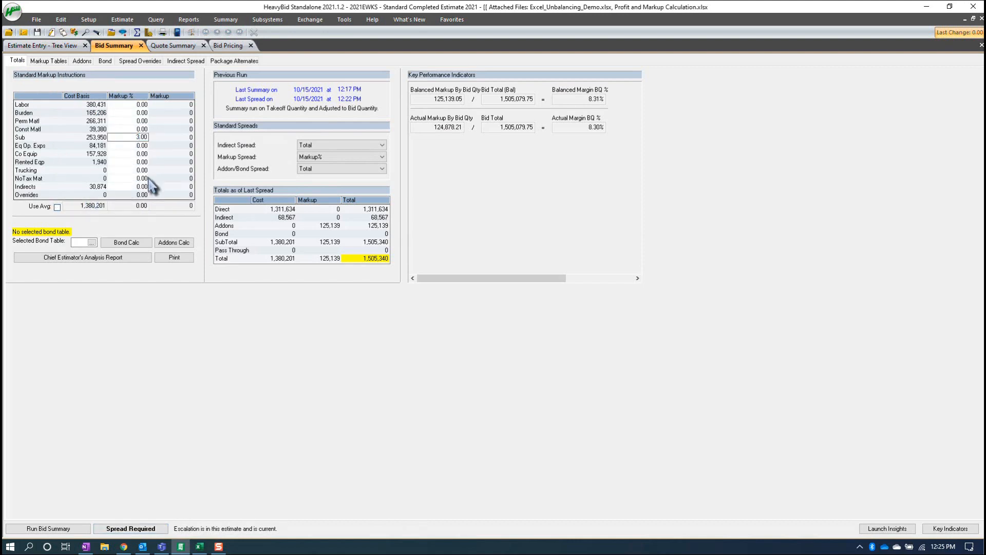
key(Return)
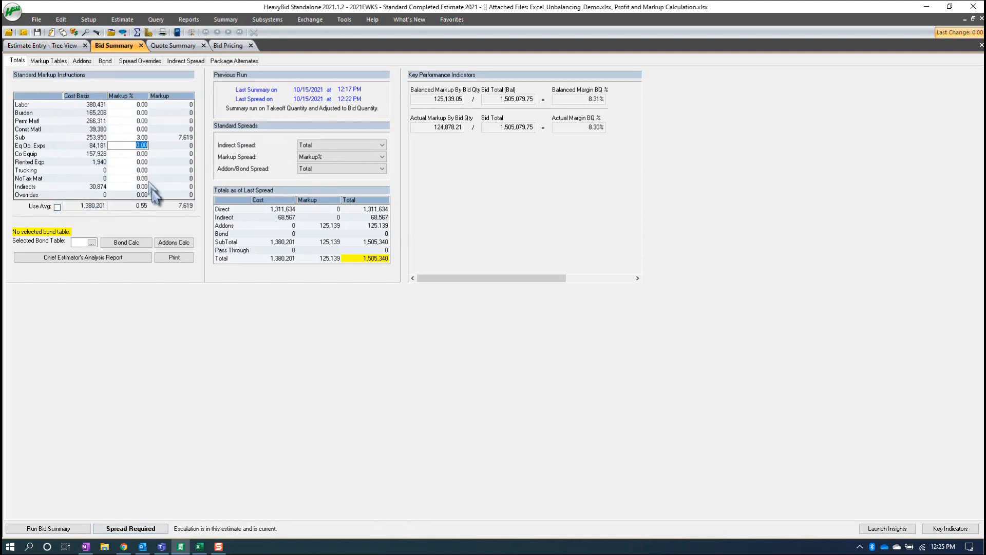
click(123, 531)
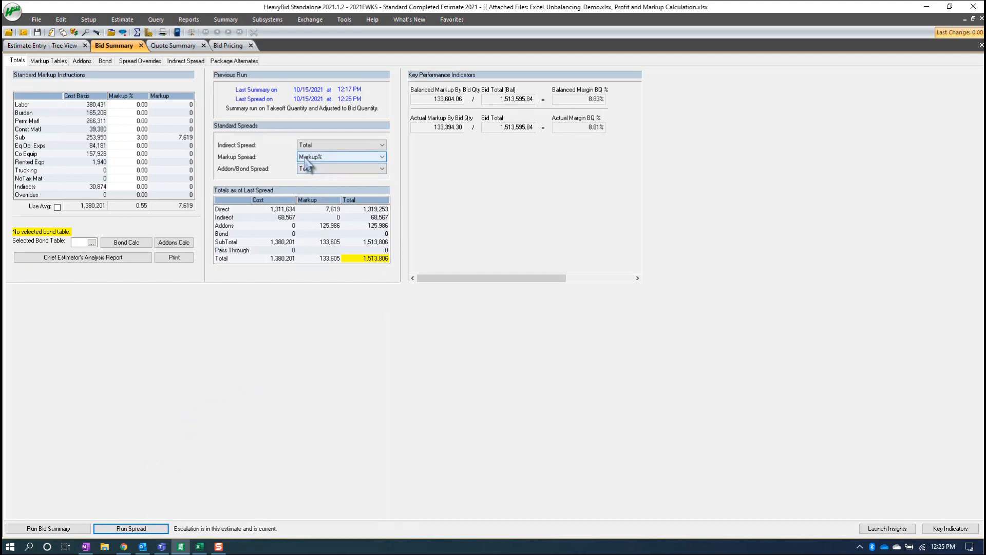
- Review the Markup Spread options, and examine the balanced markup of Site Excavation, Sidewalk & Curb Restoration and Paving Restoration in Bid Pricing
click(330, 158)
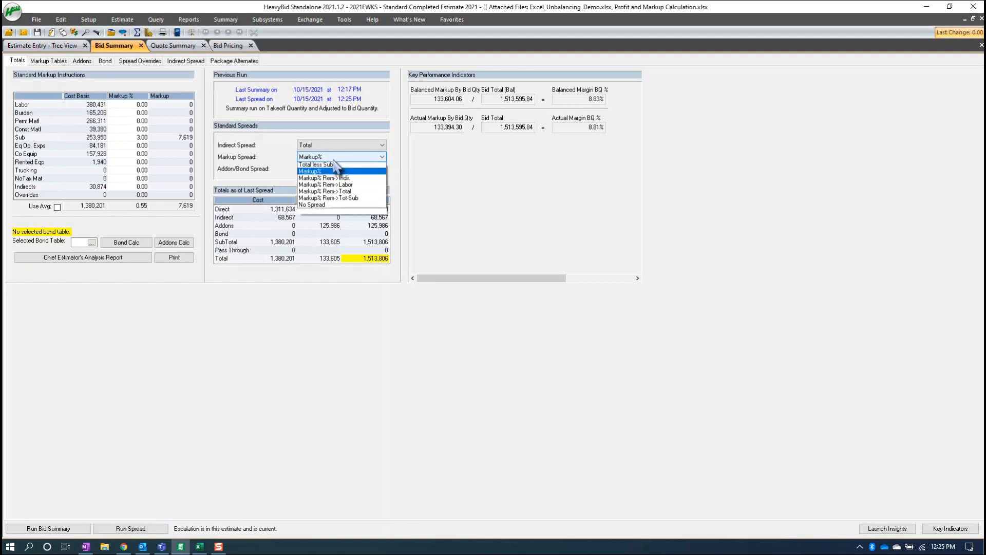
click(329, 159)
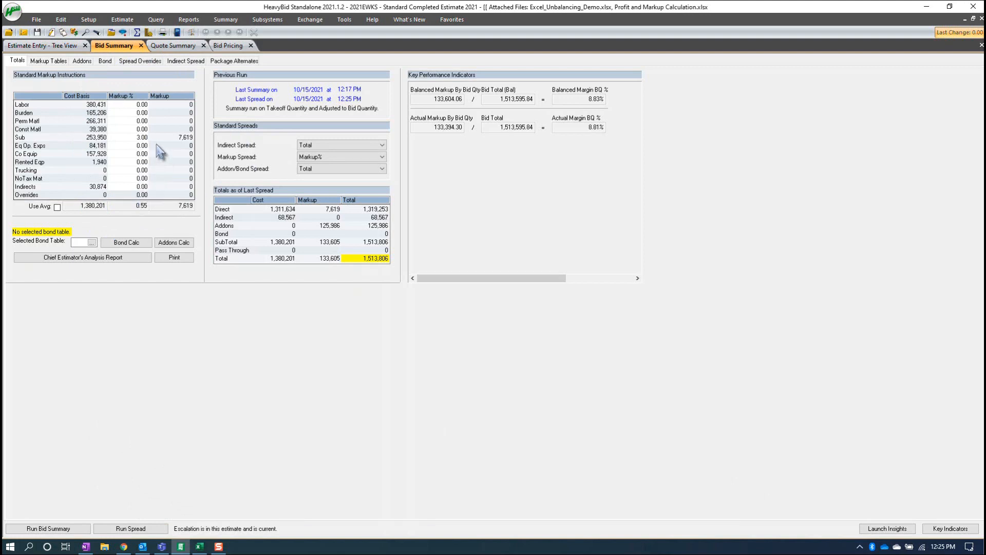
click(225, 48)
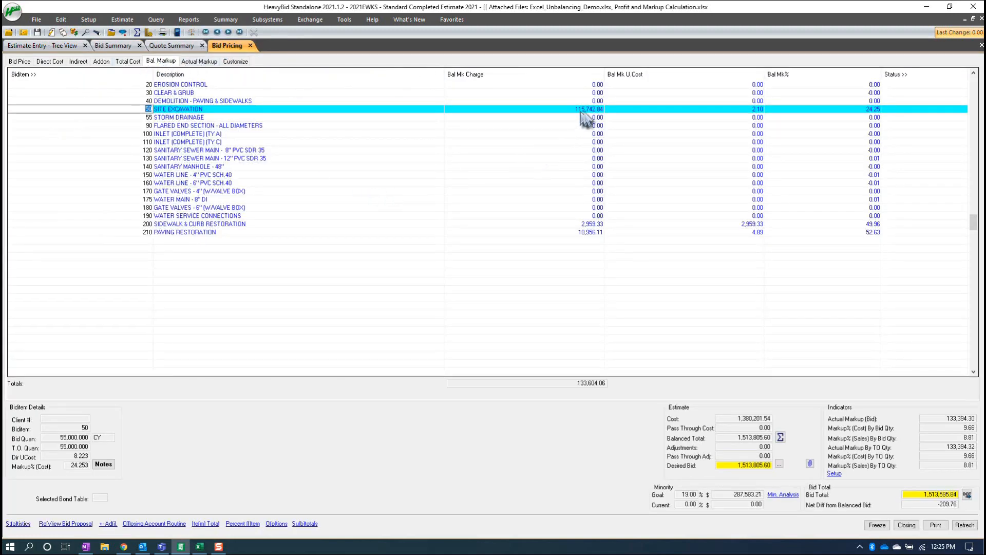
click(588, 225)
click(591, 232)
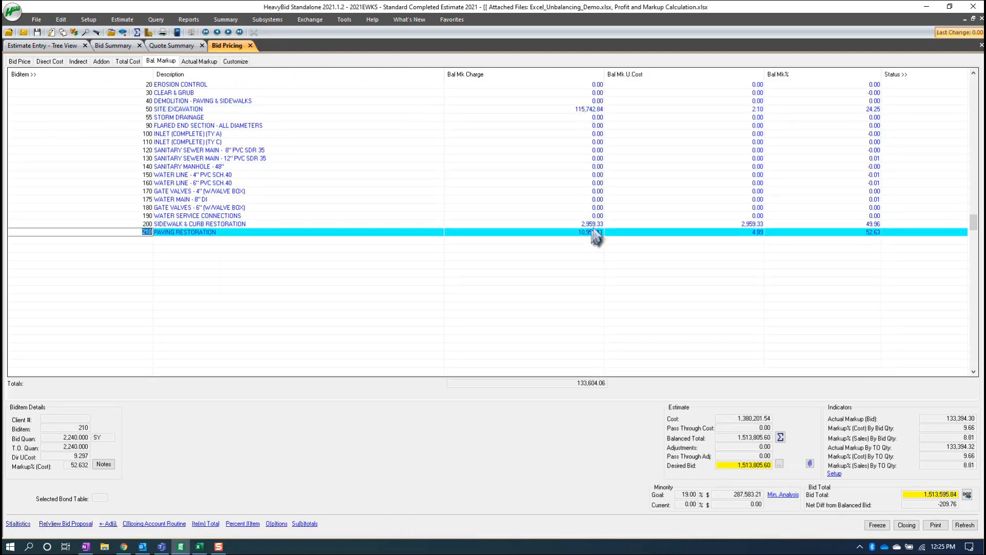
click(595, 227)
click(592, 110)
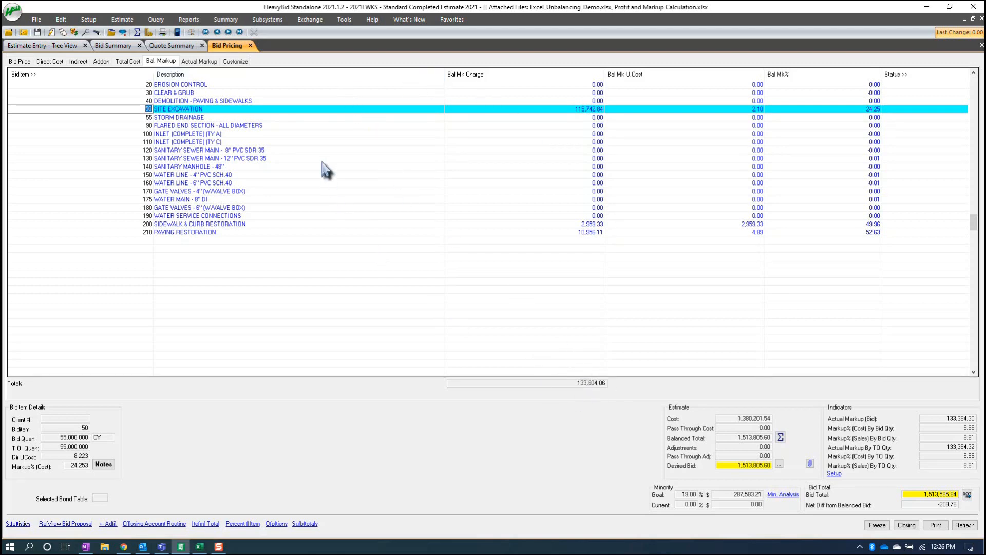
- Close the Quote Summary, set the Markup Spread to Total less Sub, and run the bid summary and spread
click(158, 47)
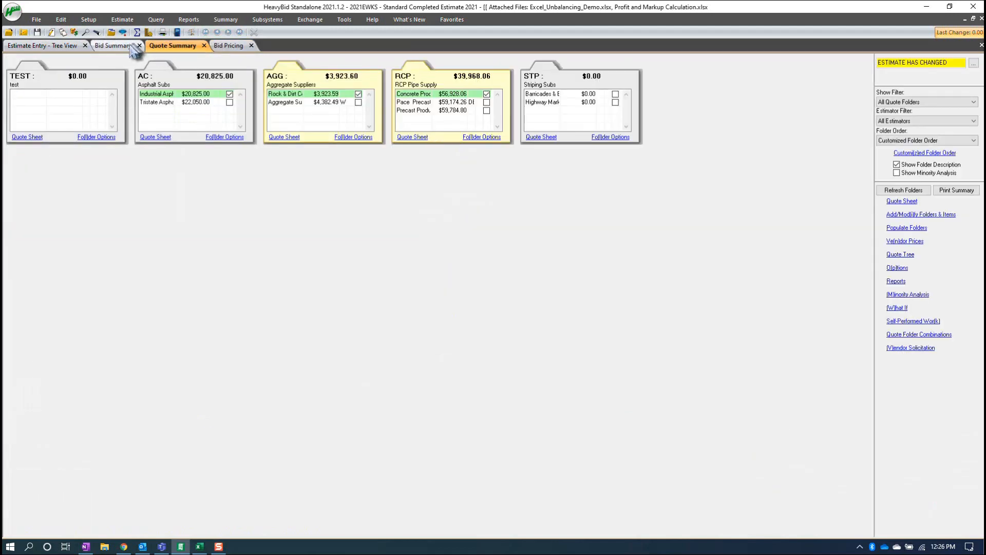
click(113, 45)
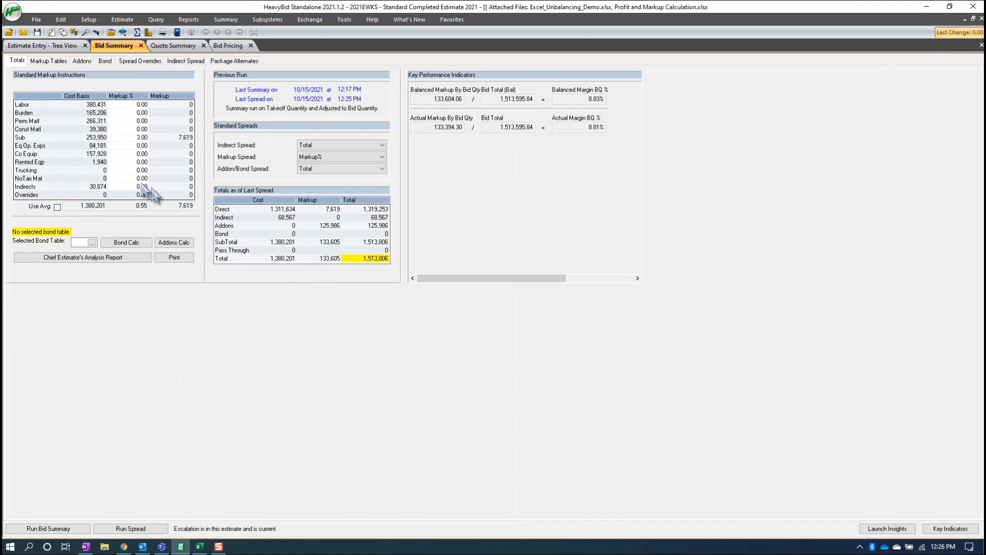
click(204, 45)
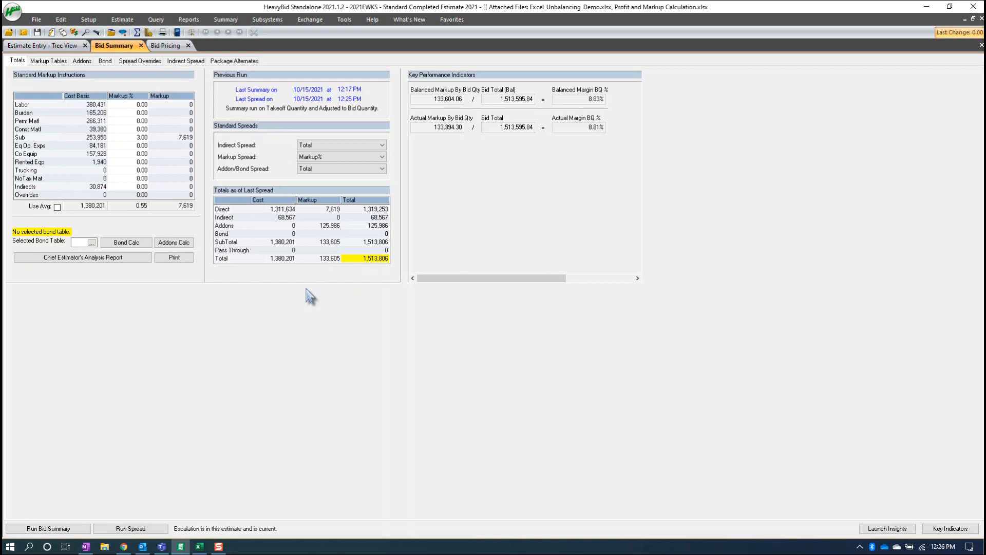
click(329, 157)
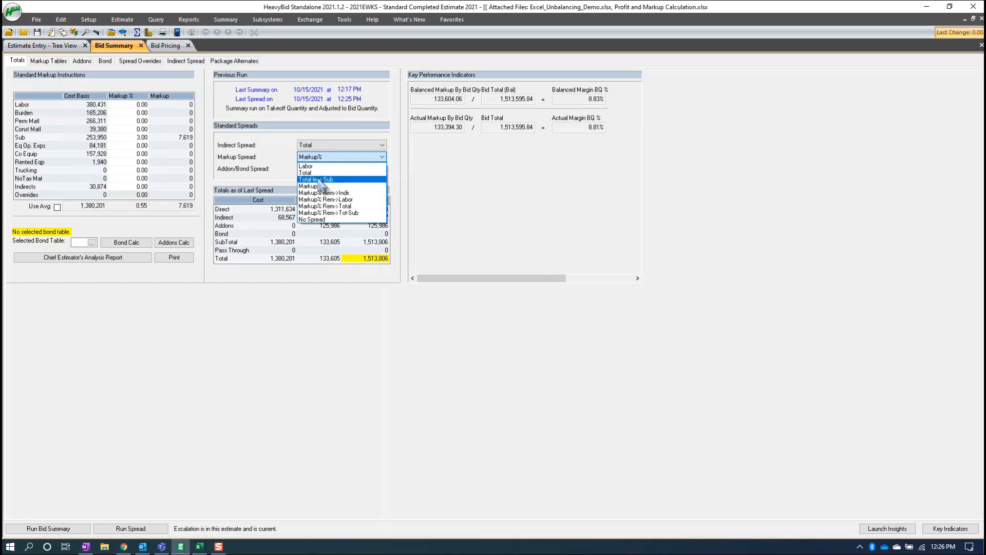
click(318, 179)
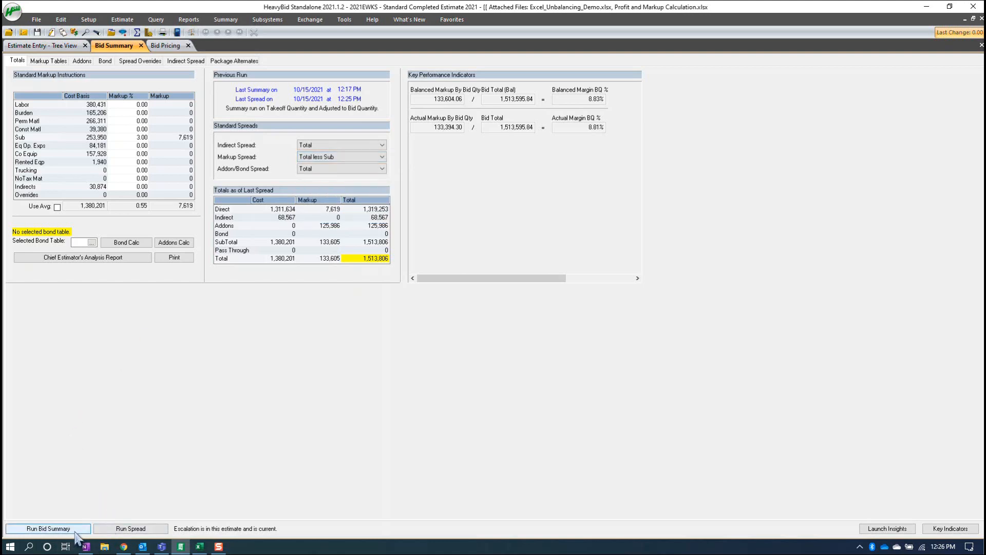
click(130, 529)
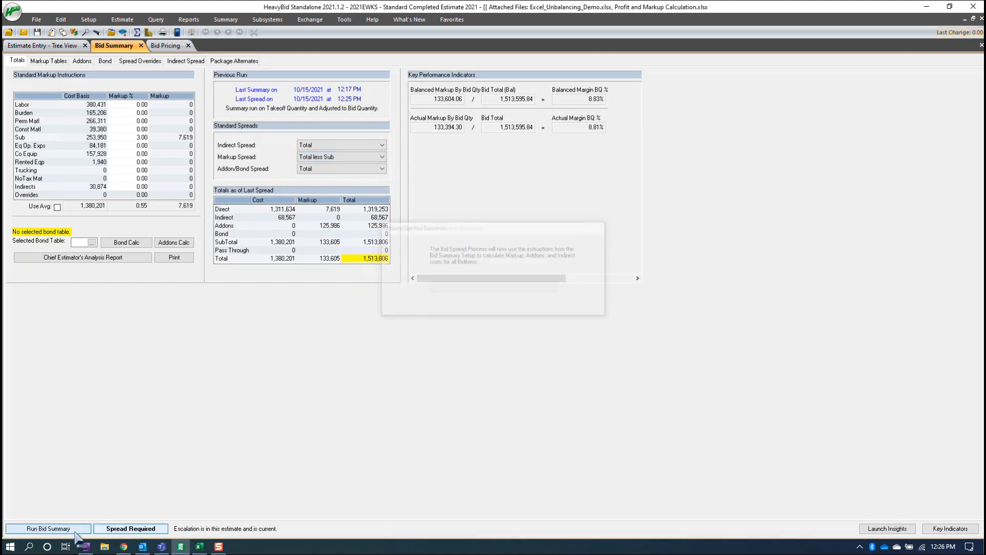
- Check the balanced markup per biditem in Bid Pricing, and review the Markup Spread options in the bid summary without changing the selection
click(169, 48)
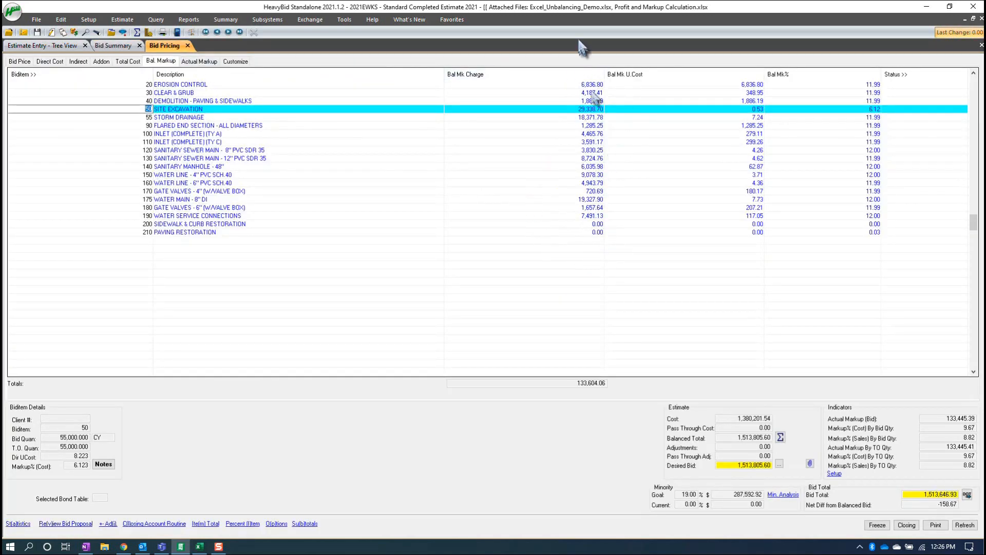
click(114, 46)
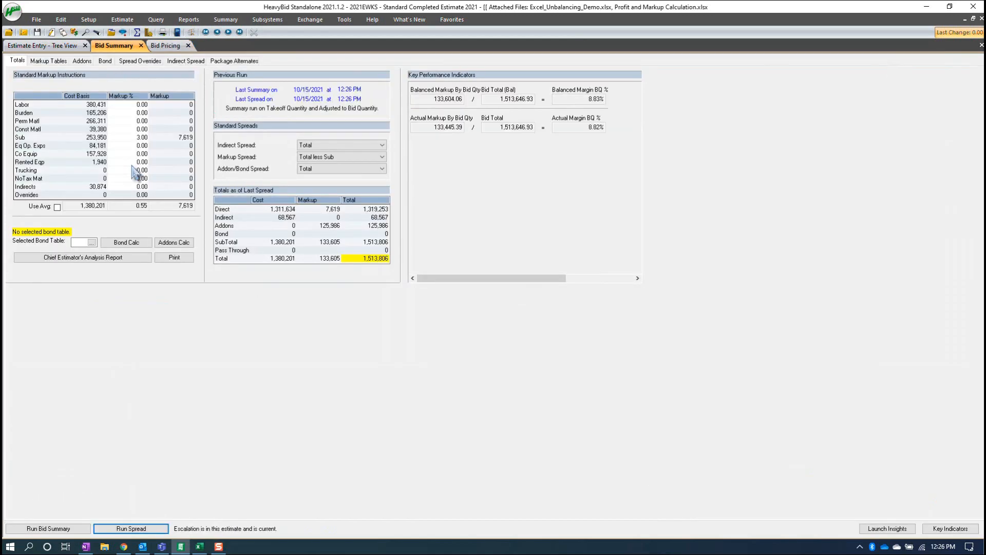
click(317, 159)
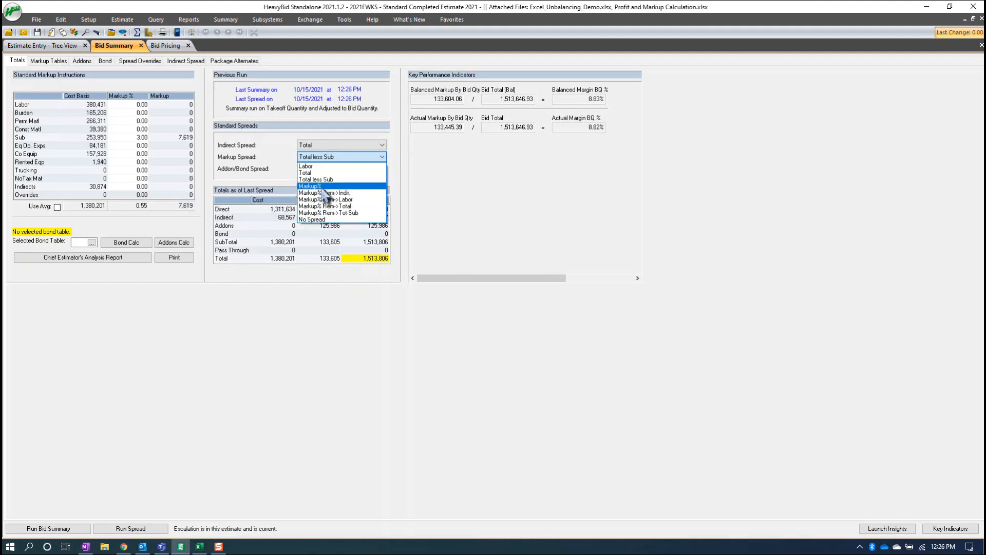
click(329, 315)
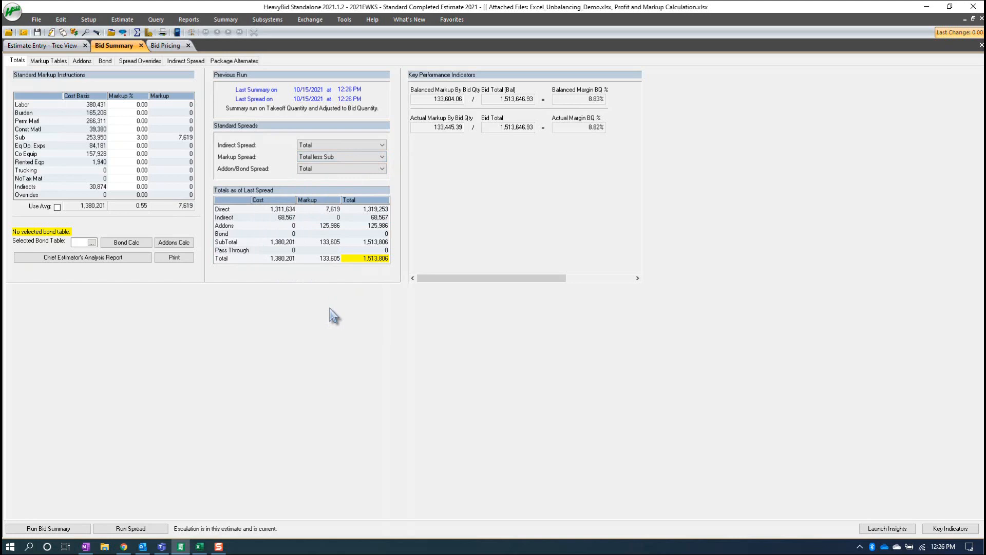
click(319, 159)
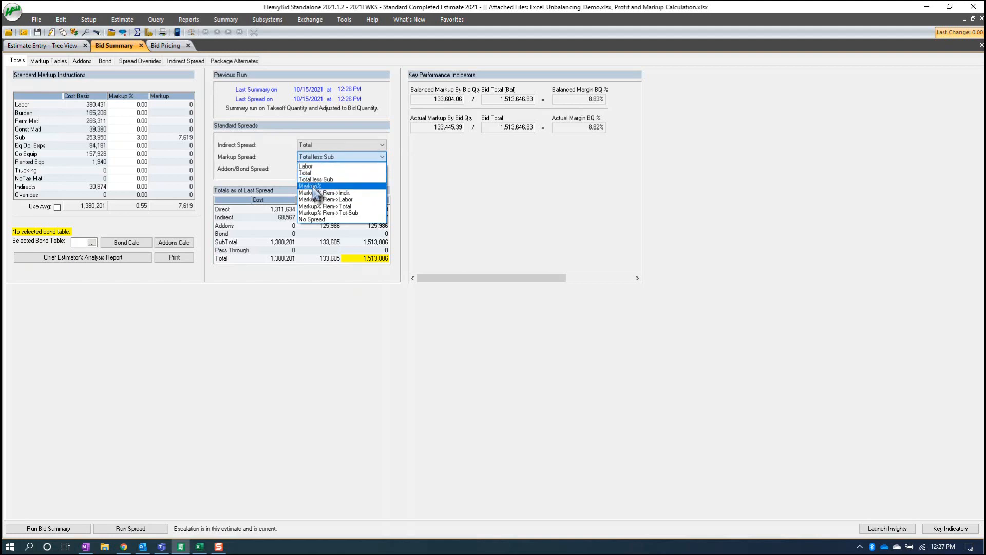
click(242, 326)
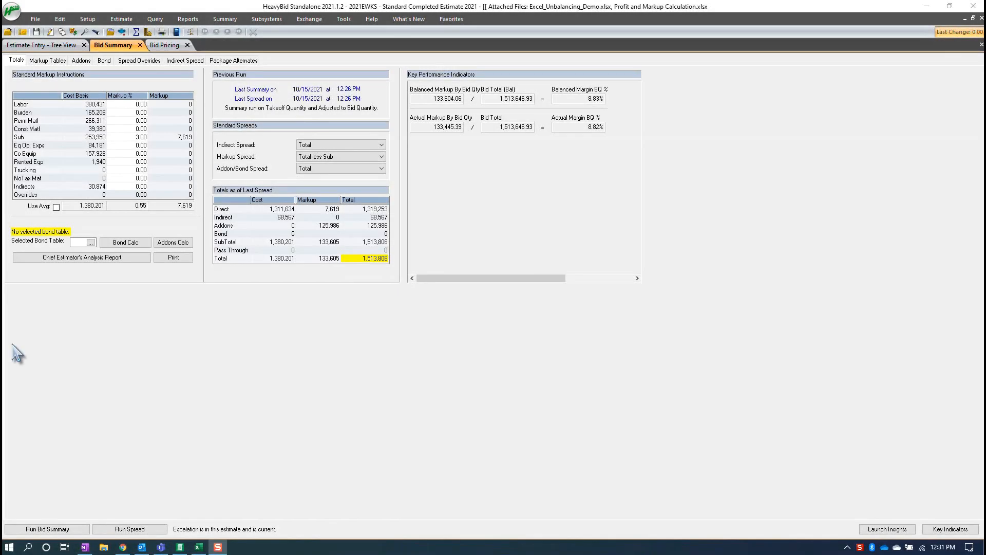
- Open the customized view of Bid Pricing and confirm its column selection, including Actual Charge, Act Mk% and Bid Price
click(165, 46)
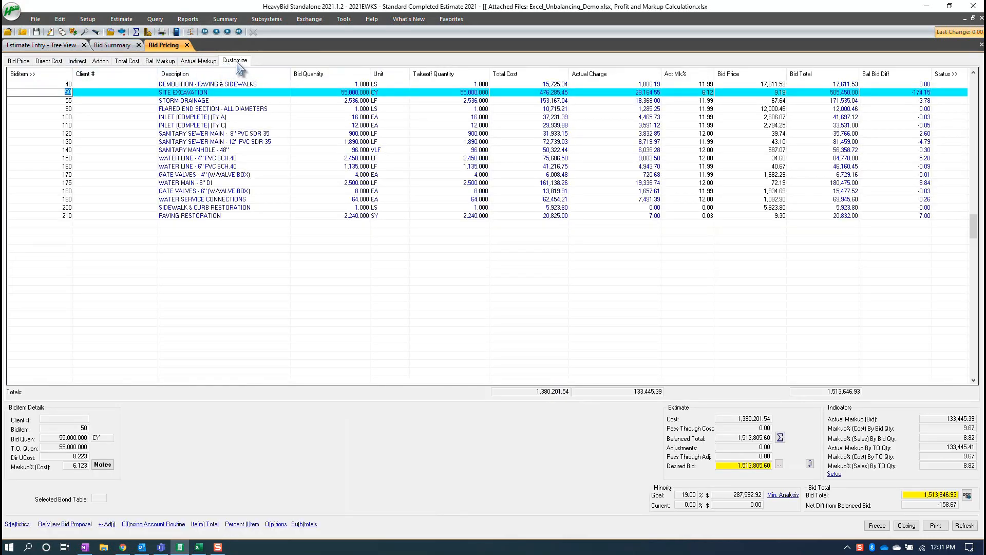
click(236, 62)
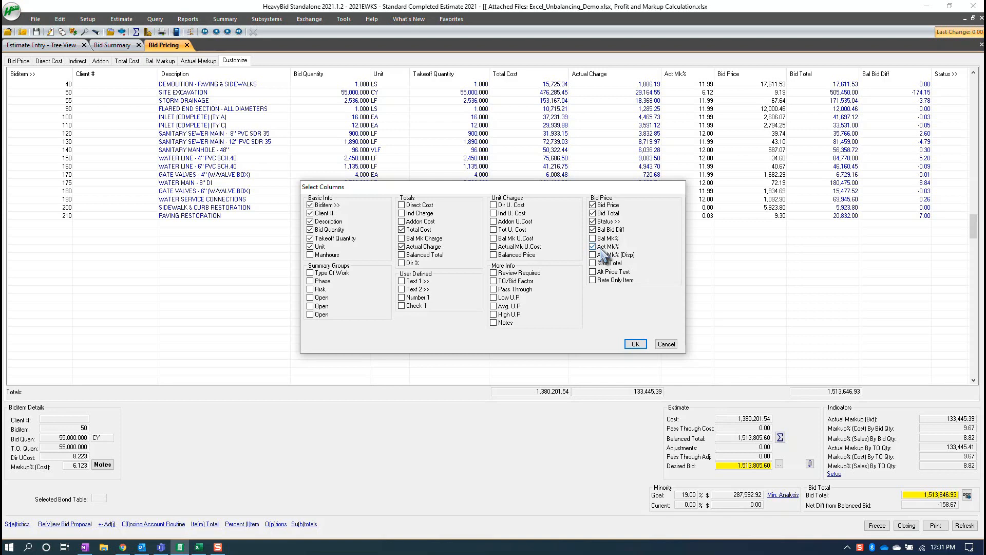
click(635, 344)
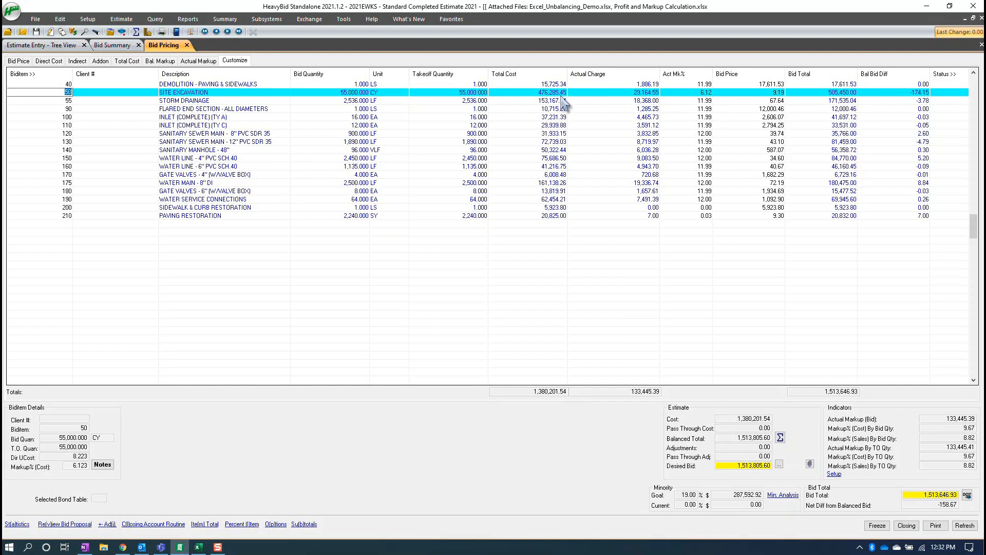
- Set the Bid Price of the Site Excavation biditem to 10.00
click(759, 94)
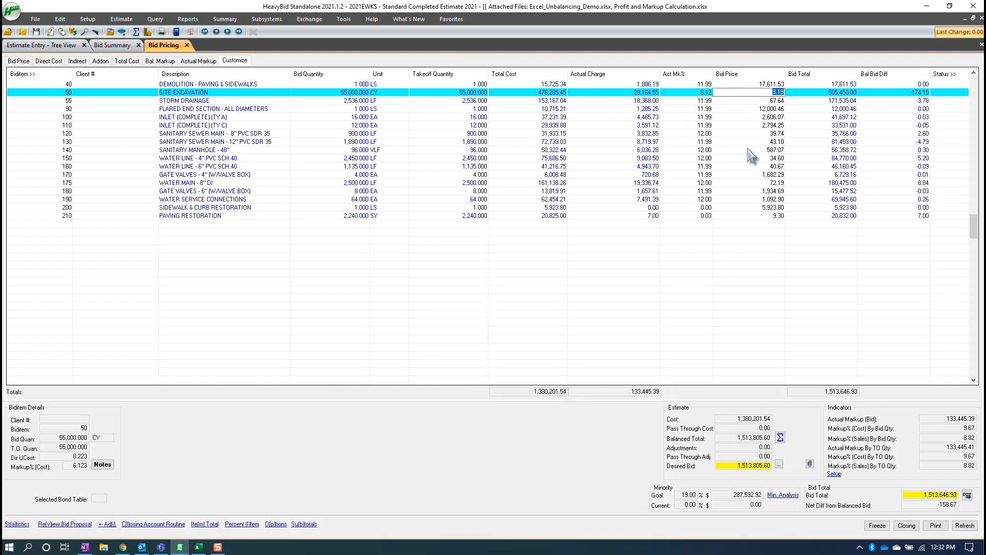
text(10.00)
key(Return)
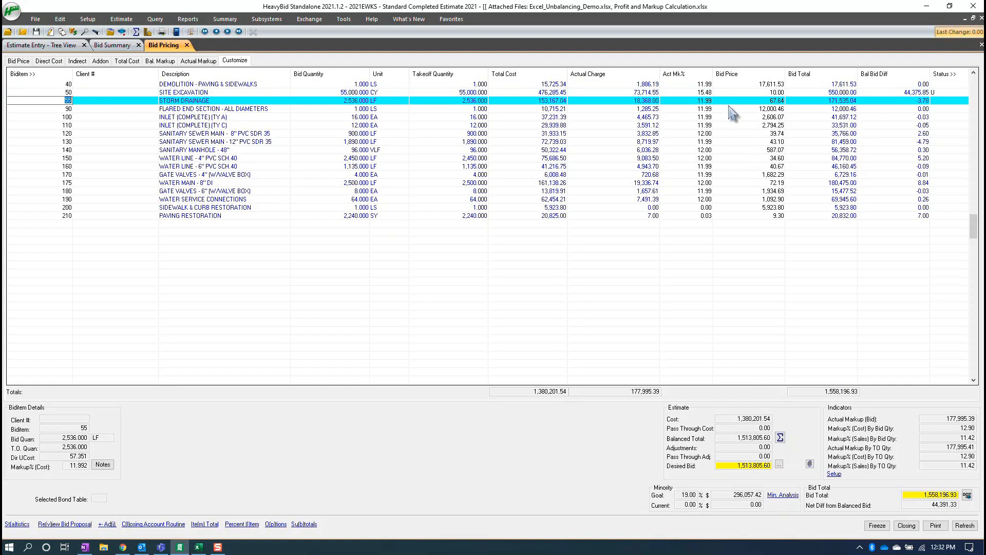
- Compare the Act Mk% of Site Excavation with that of Storm Drainage and the other biditems
click(704, 92)
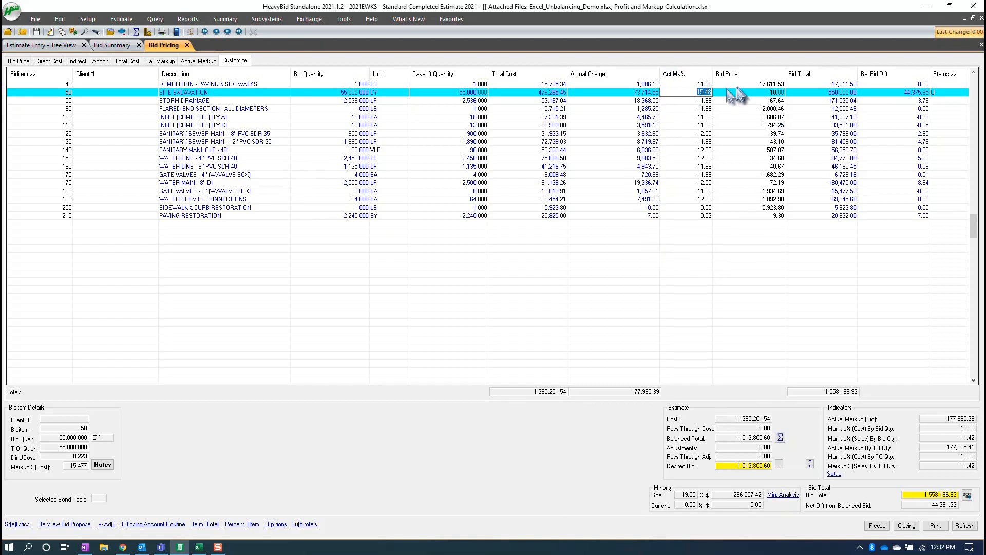
drag(693, 109, 679, 182)
click(696, 119)
click(694, 101)
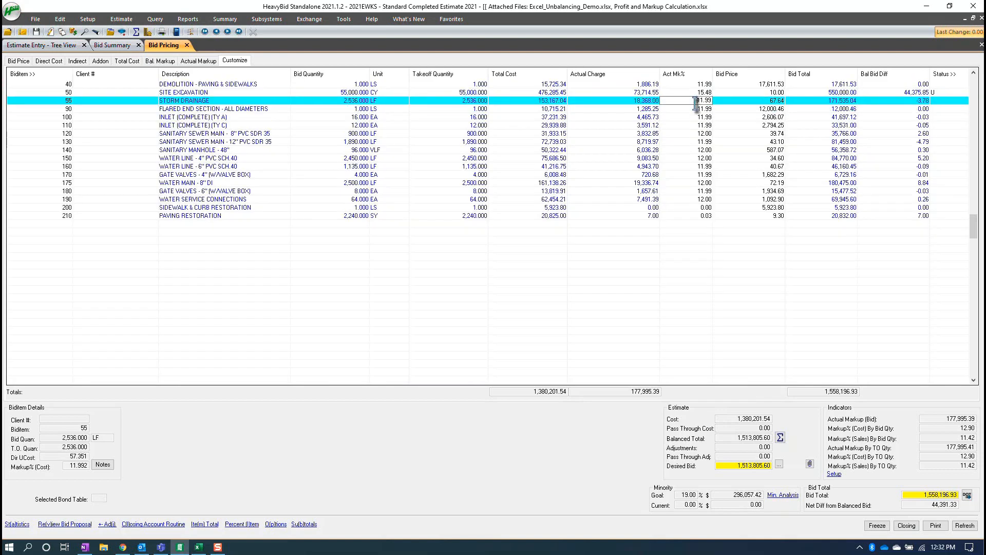
click(700, 93)
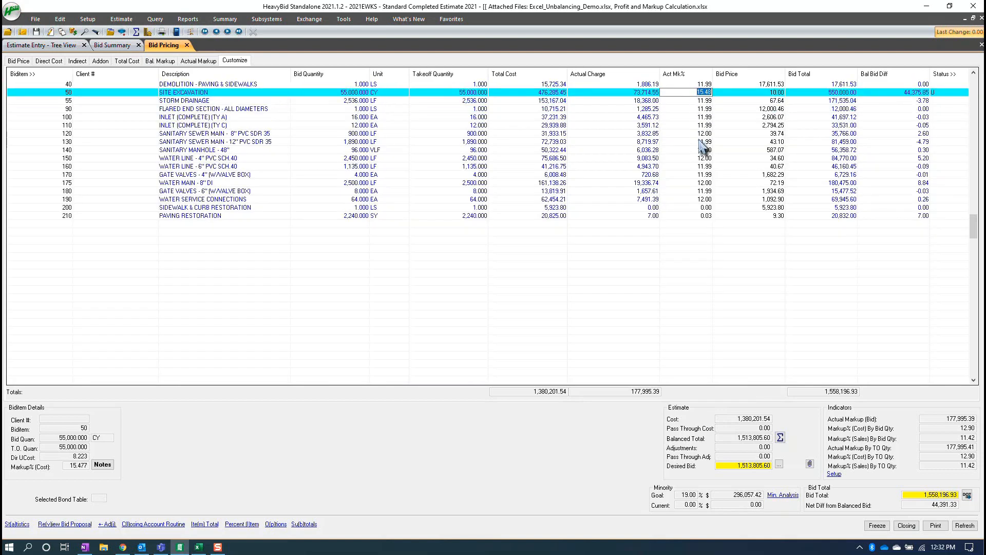
- Set the Act Mk% of the Site Excavation biditem to 16 and accept the price change for biditem 50
text(16)
key(Return)
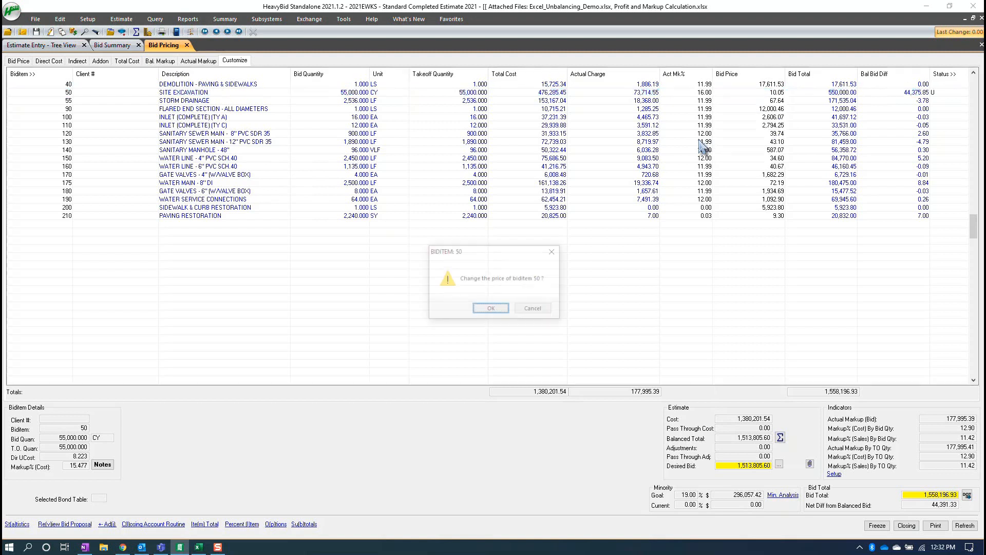
click(491, 309)
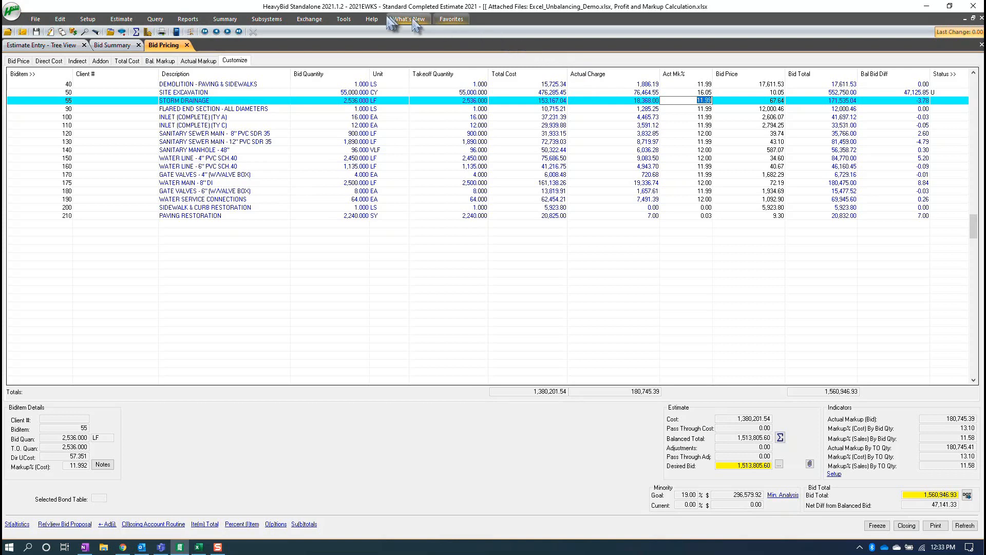
- Set the Bid Summary/Pricing system preference to display markup as Percentage of sales, and reopen Bid Pricing to apply it
click(345, 20)
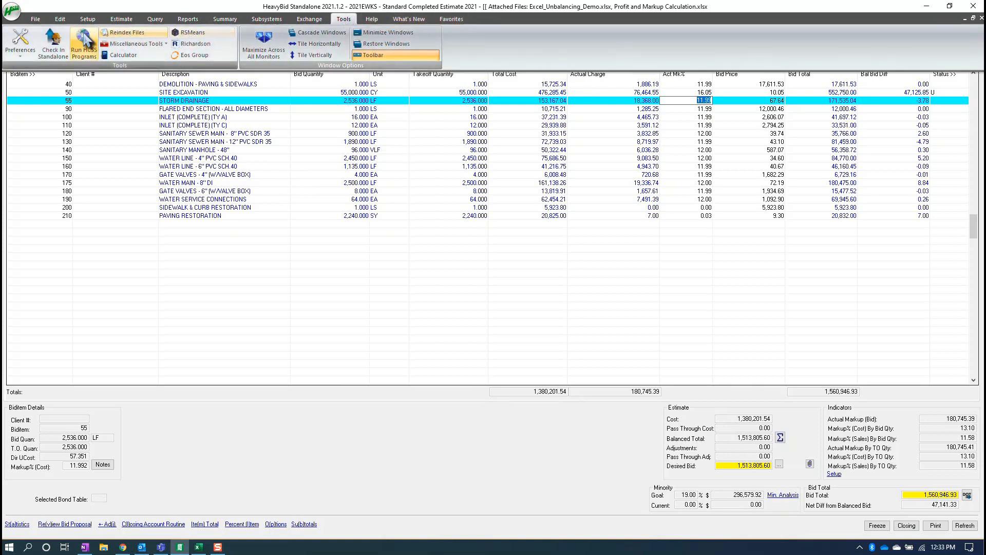
click(14, 49)
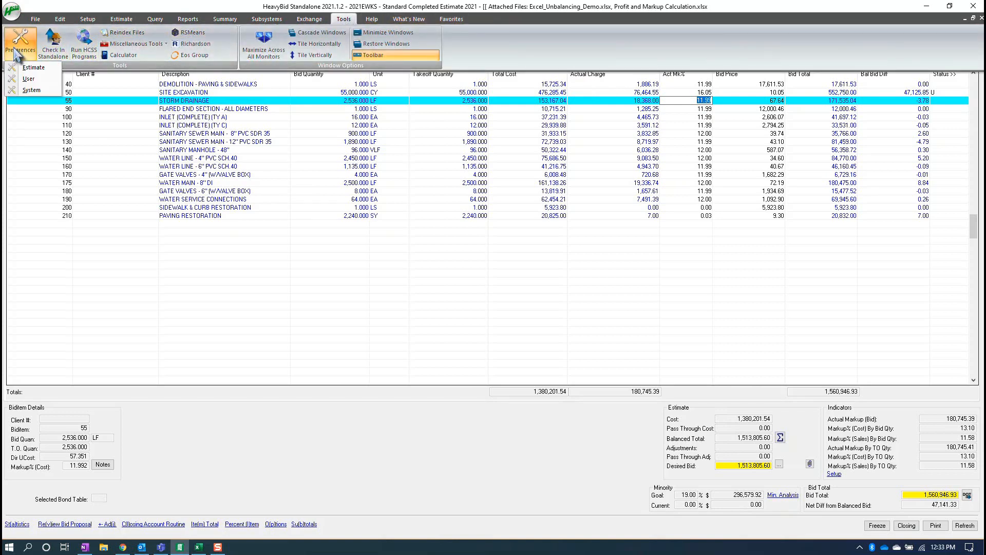
click(30, 91)
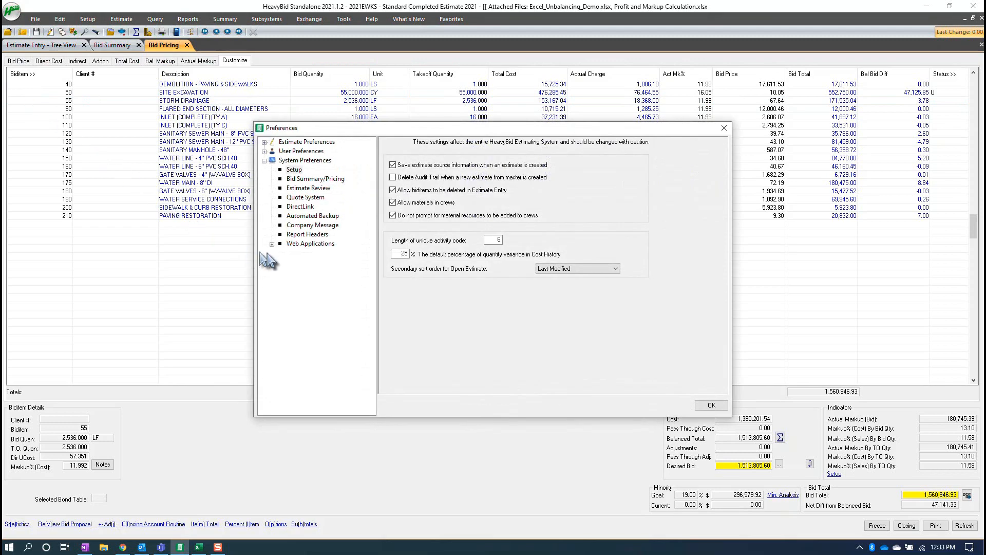
click(300, 179)
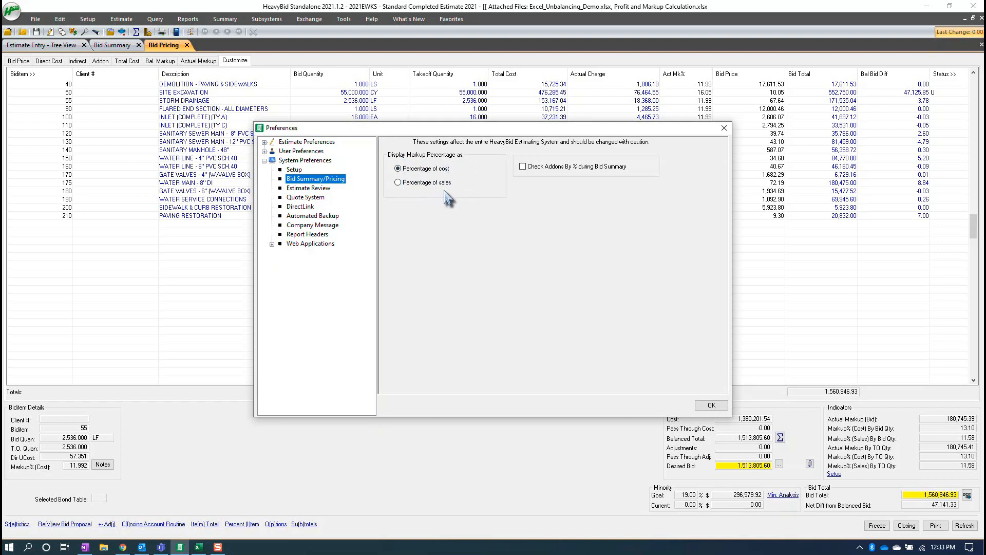
click(398, 183)
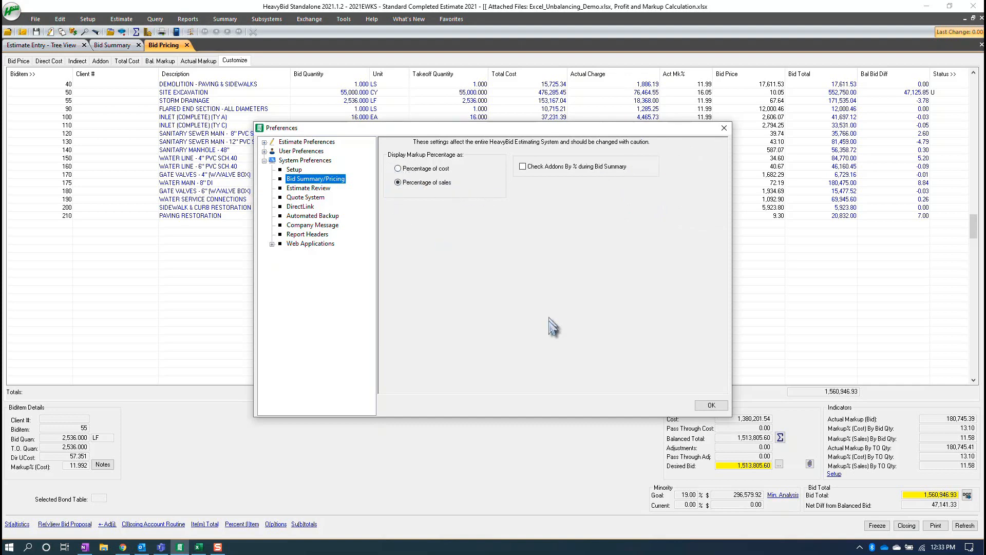
click(710, 405)
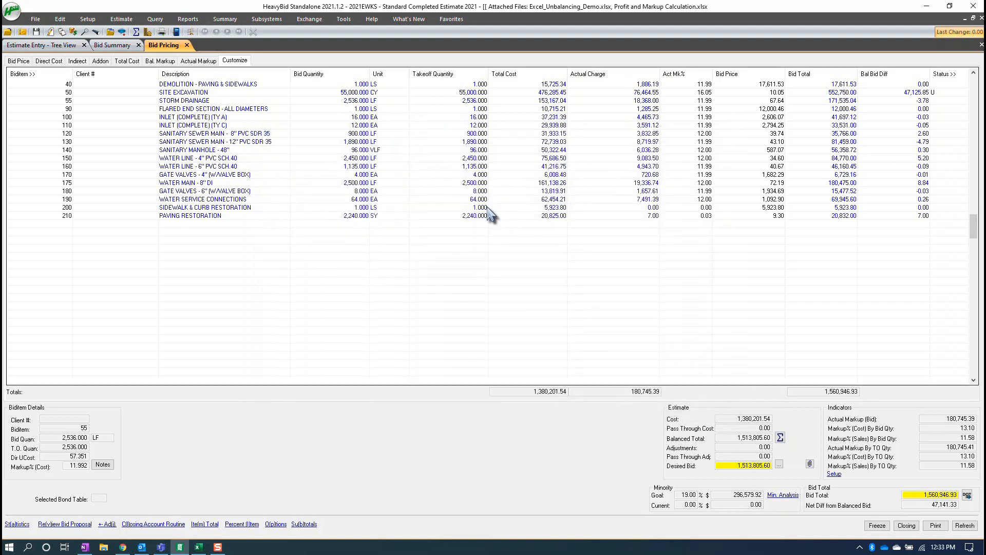
click(187, 45)
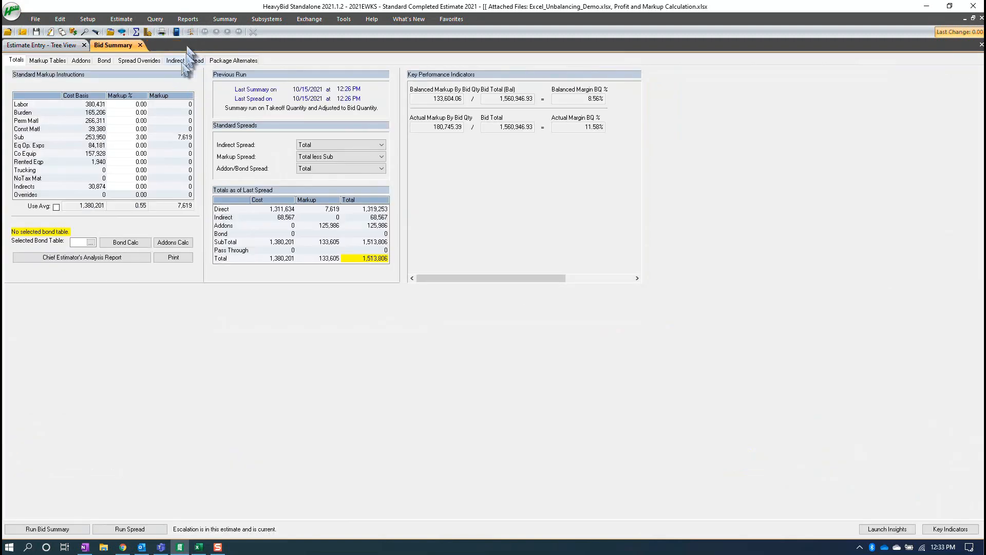
click(147, 32)
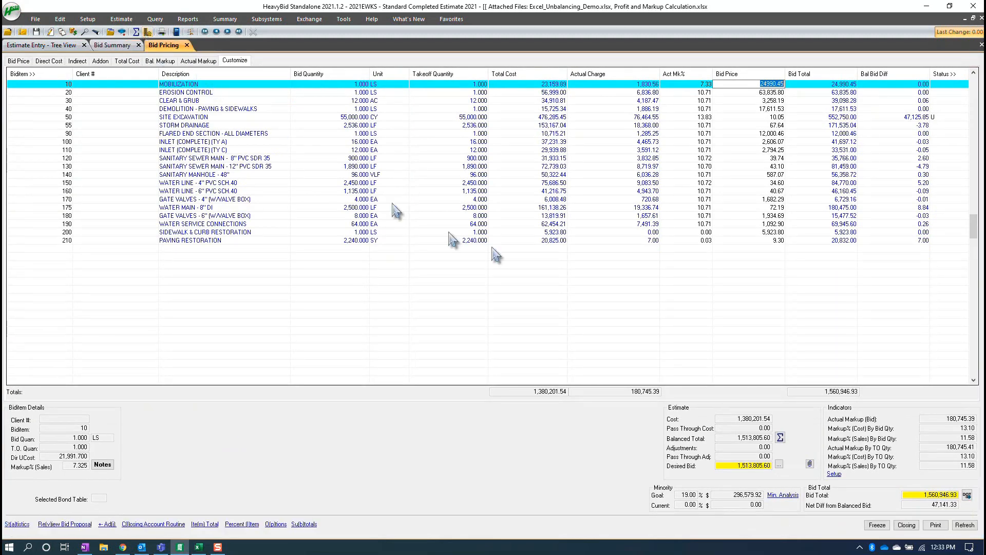
- Set the Act Mk% of the Erosion Control biditem to 12 and that of Clear & Grub to 20
click(698, 93)
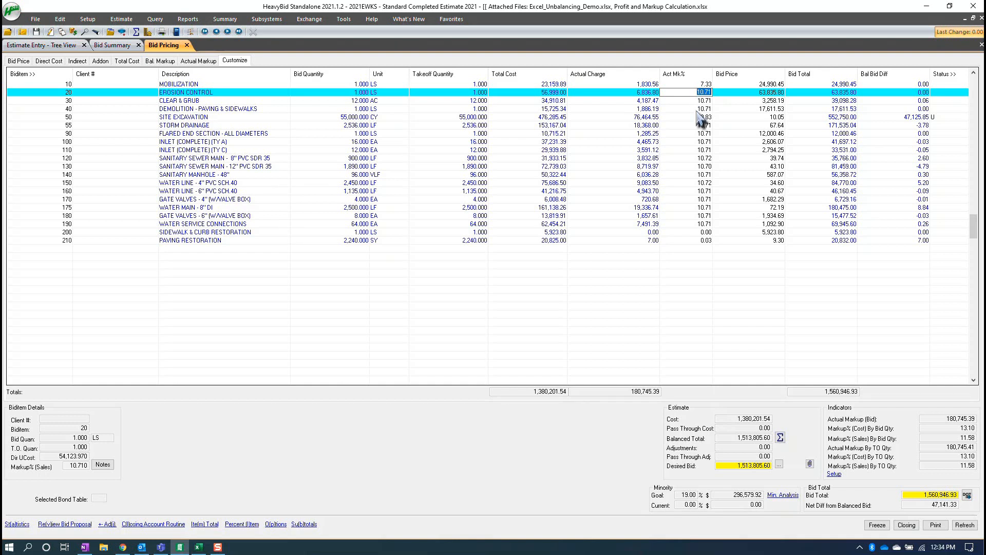
click(703, 117)
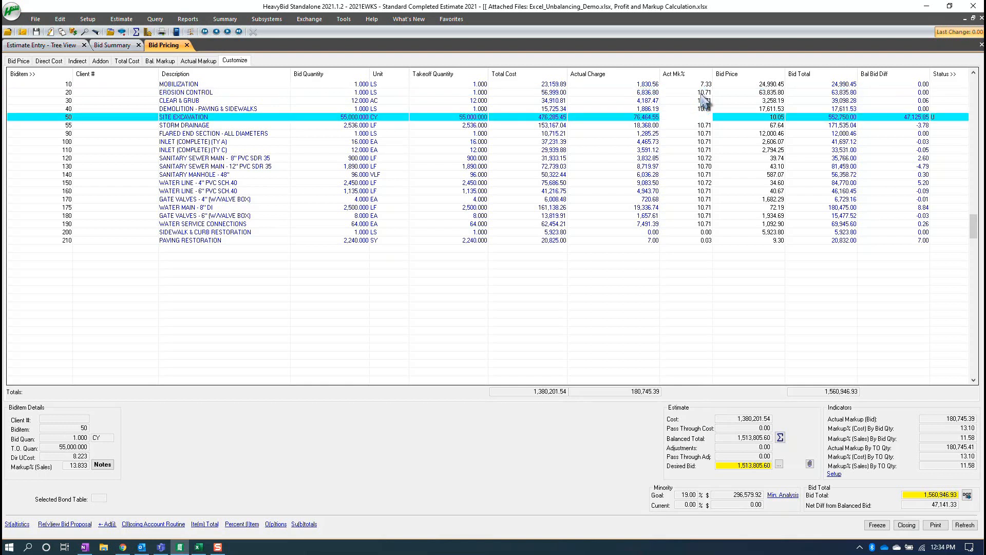
click(703, 93)
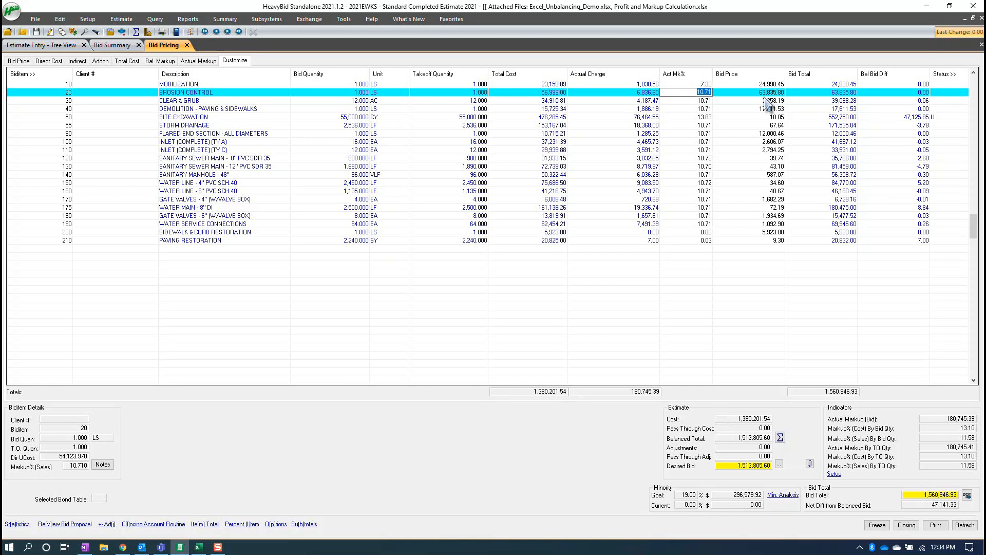
click(699, 101)
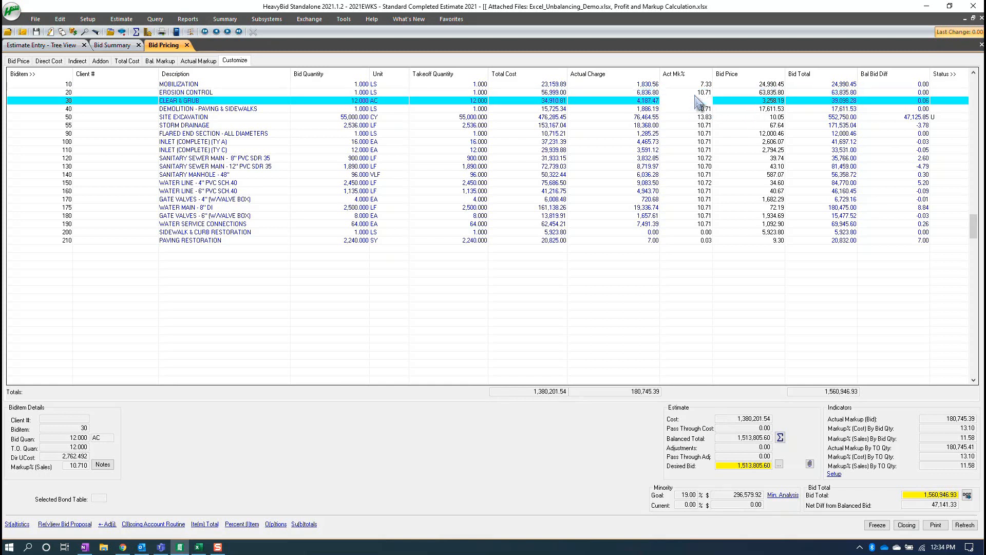
click(695, 94)
text(12)
click(698, 101)
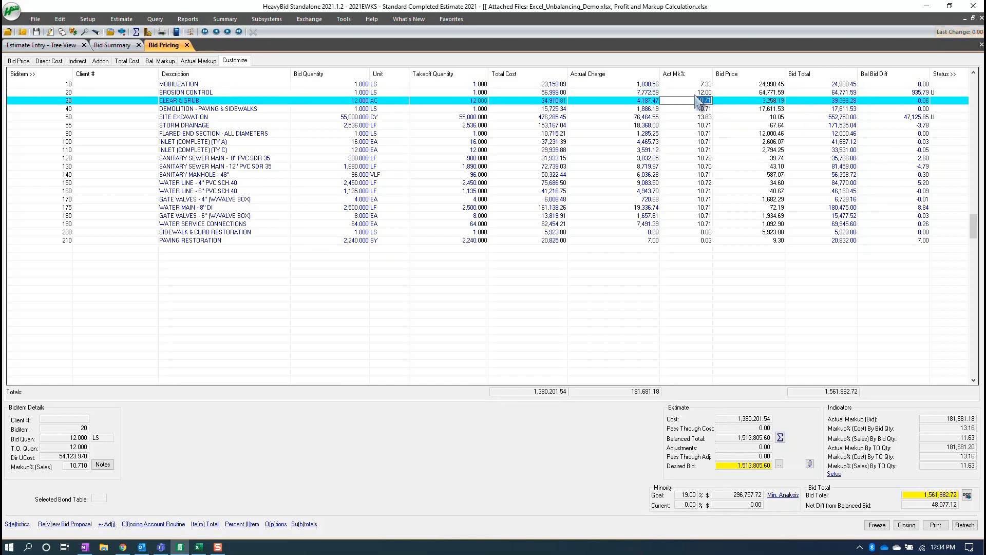
text(10)
key(Return)
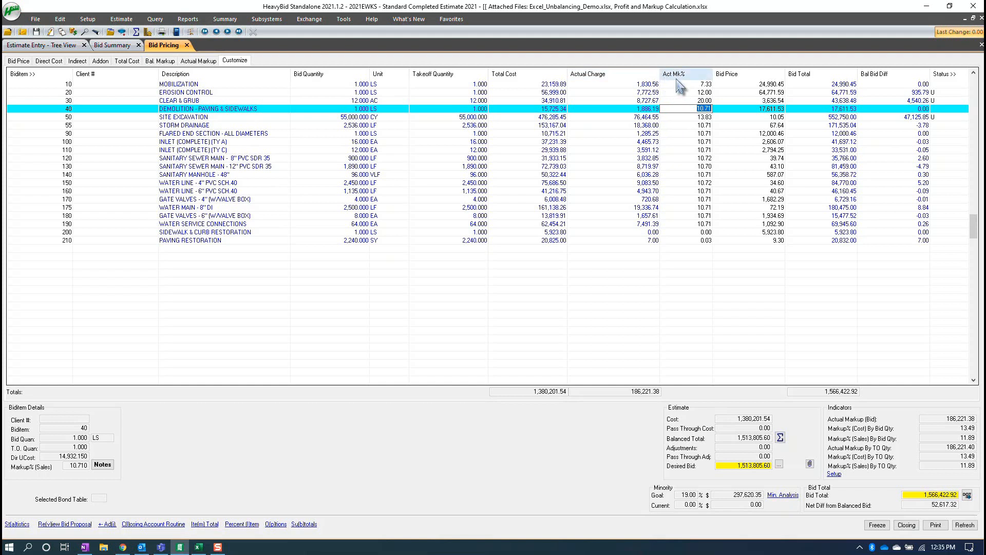
- Set the Act Mk% of the Paving Restoration biditem to 10, with a Bid Price of 10.33
click(703, 134)
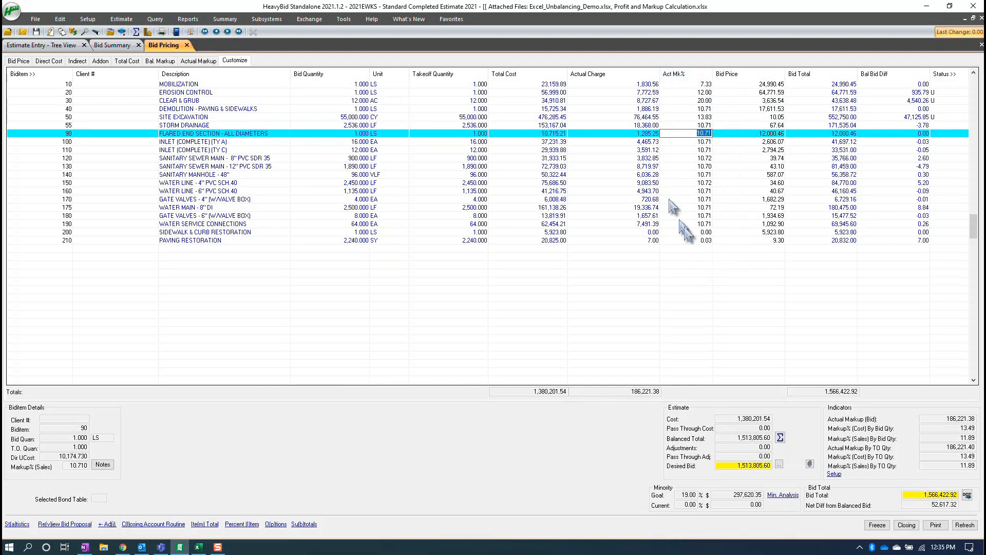
key(Delete)
click(692, 241)
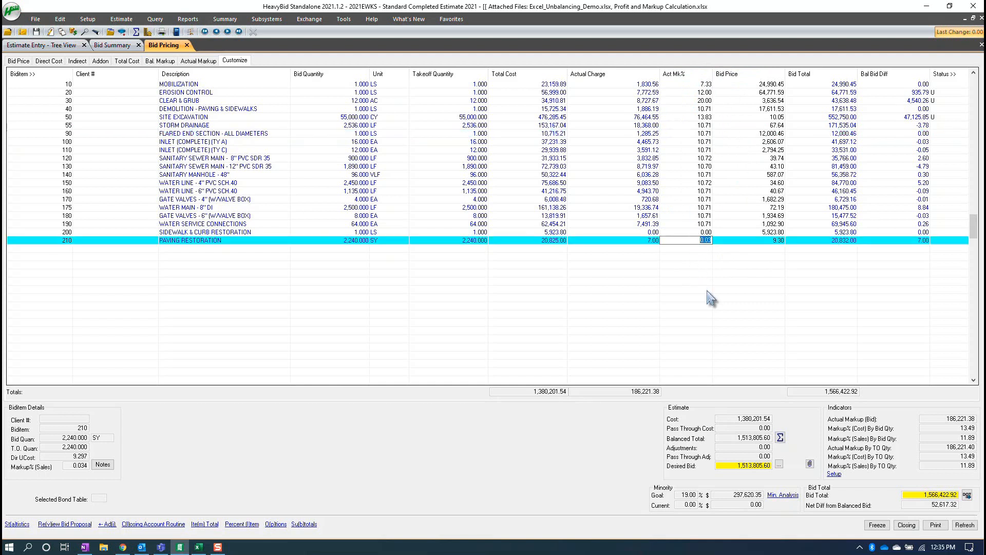
text(1)
key(Tab)
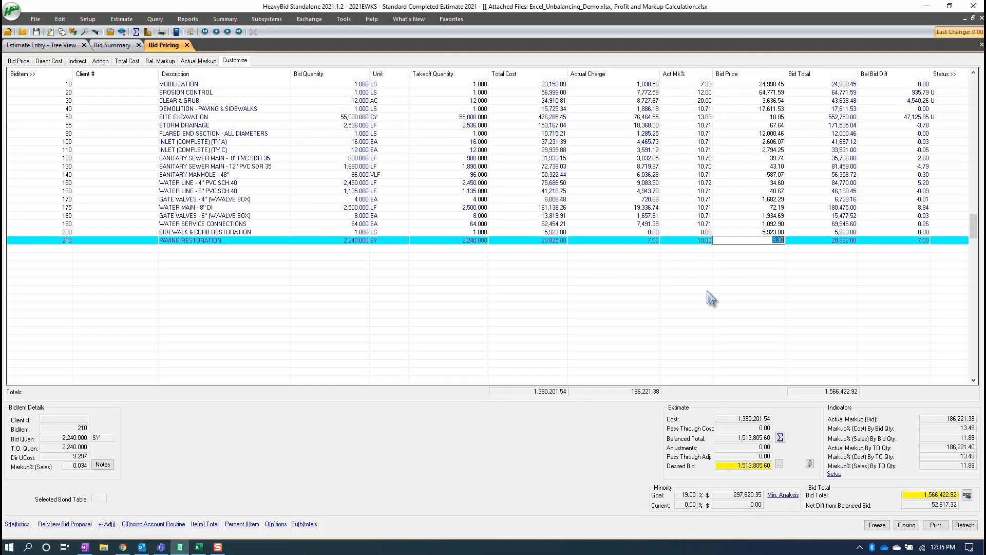
text(10.33)
key(Tab)
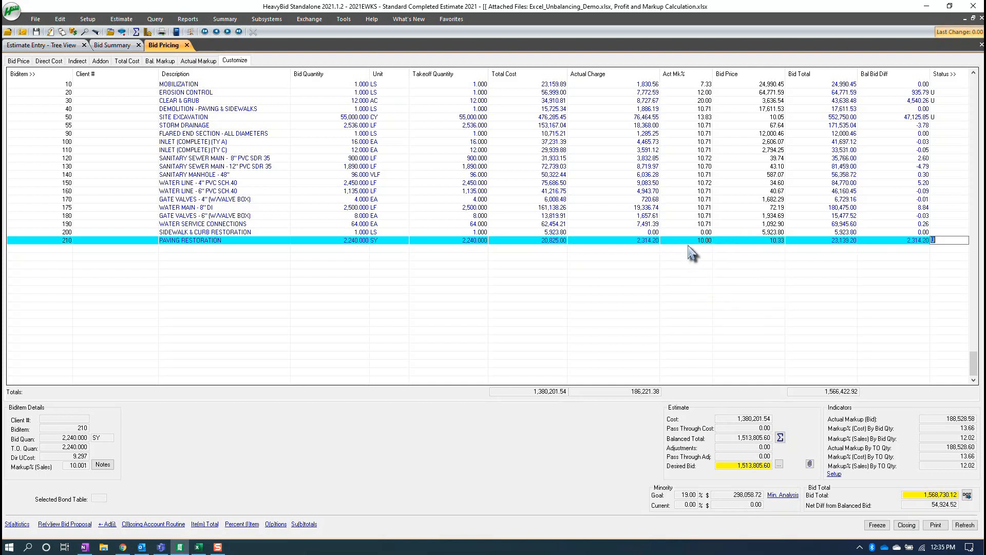
click(689, 240)
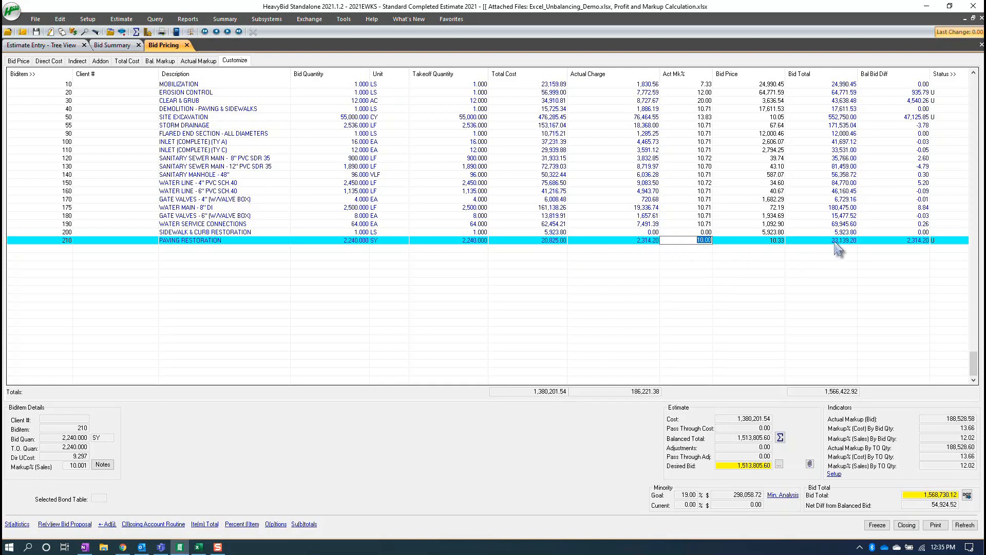
key(BackSpace)
click(769, 184)
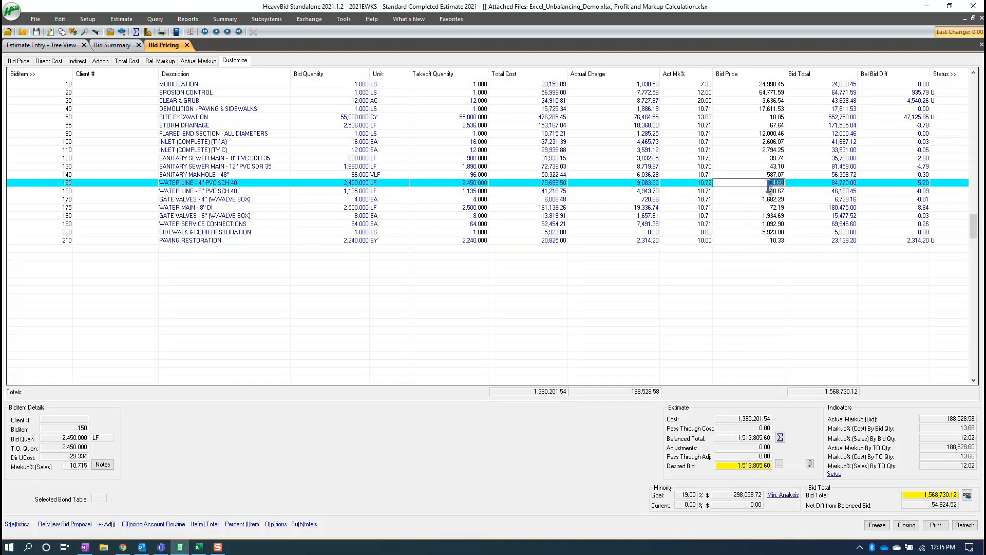
- Review the basis and percent of the Job Profit/Margin addon in the bid summary, and compare the margin indicators with Bid Pricing
click(118, 46)
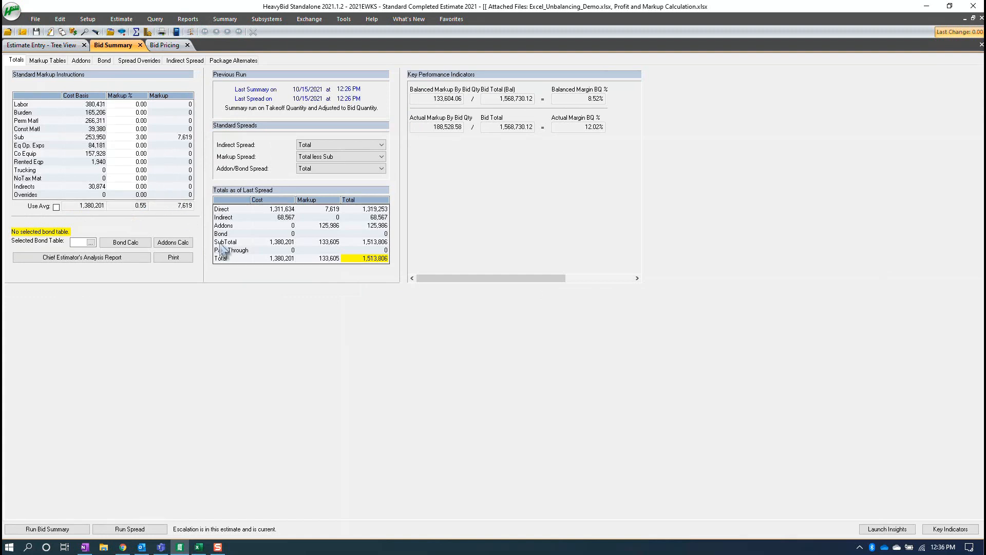
click(81, 60)
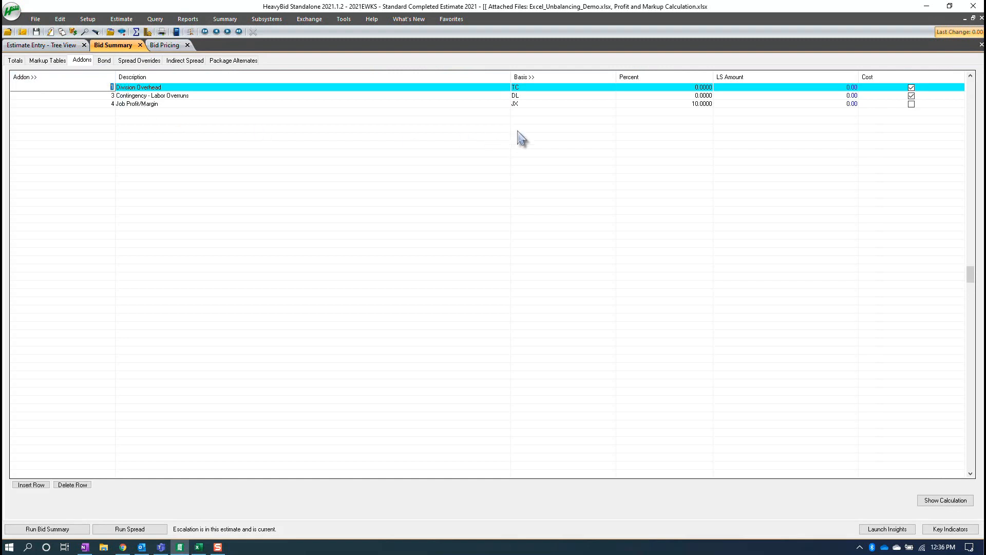
click(519, 111)
click(520, 104)
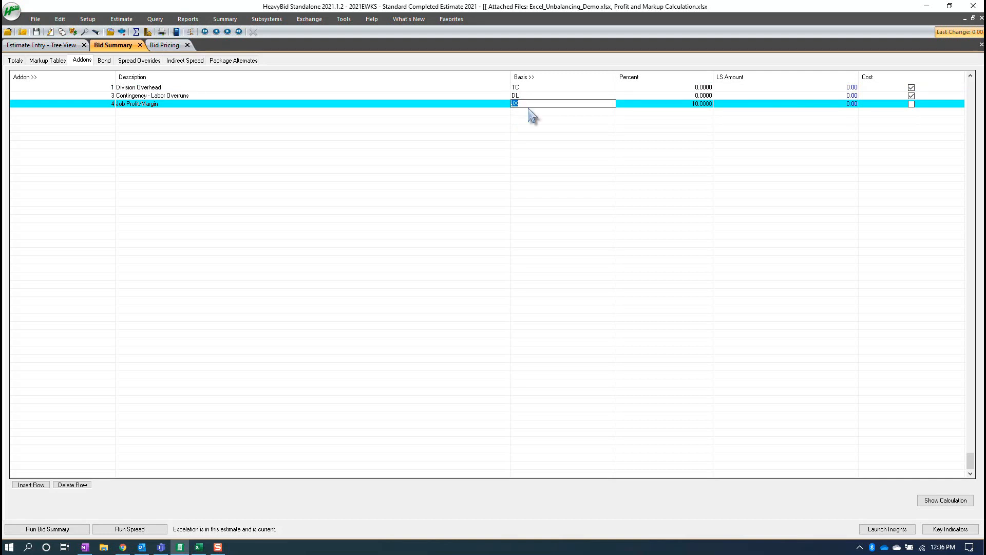
click(19, 63)
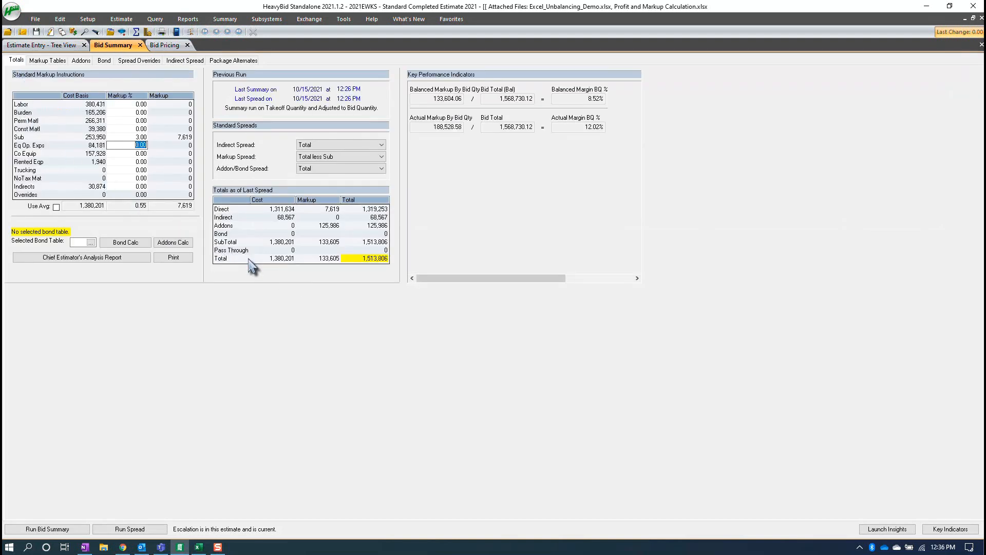
click(170, 46)
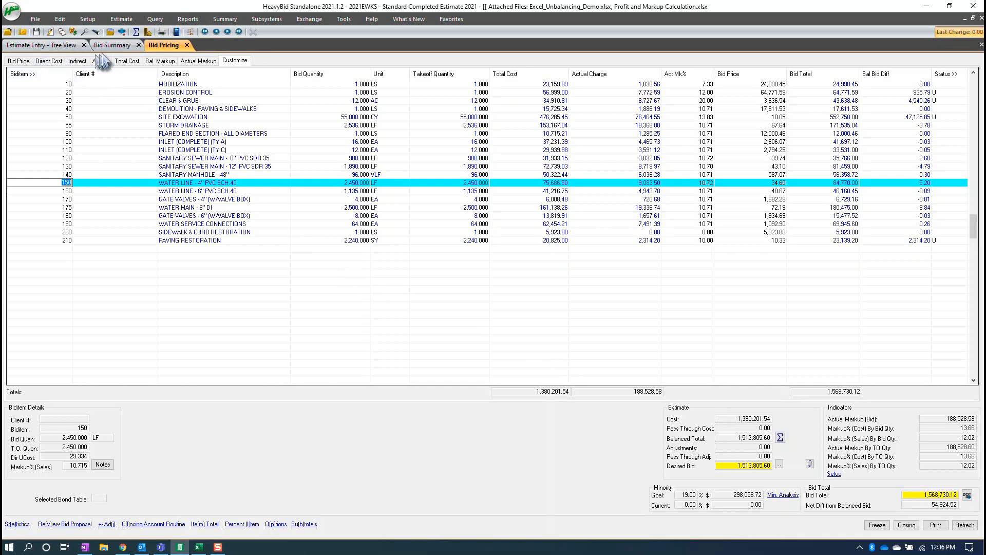
click(112, 45)
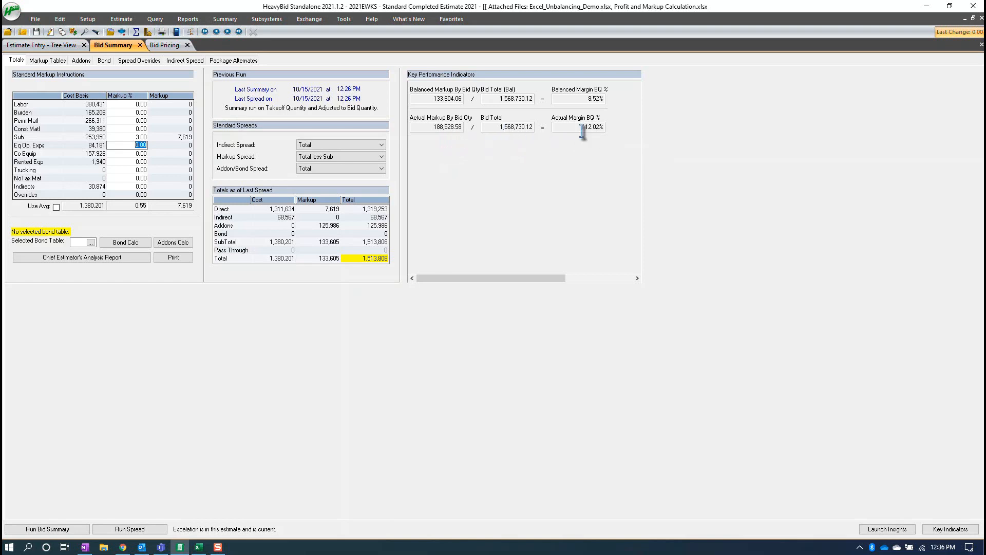
click(80, 61)
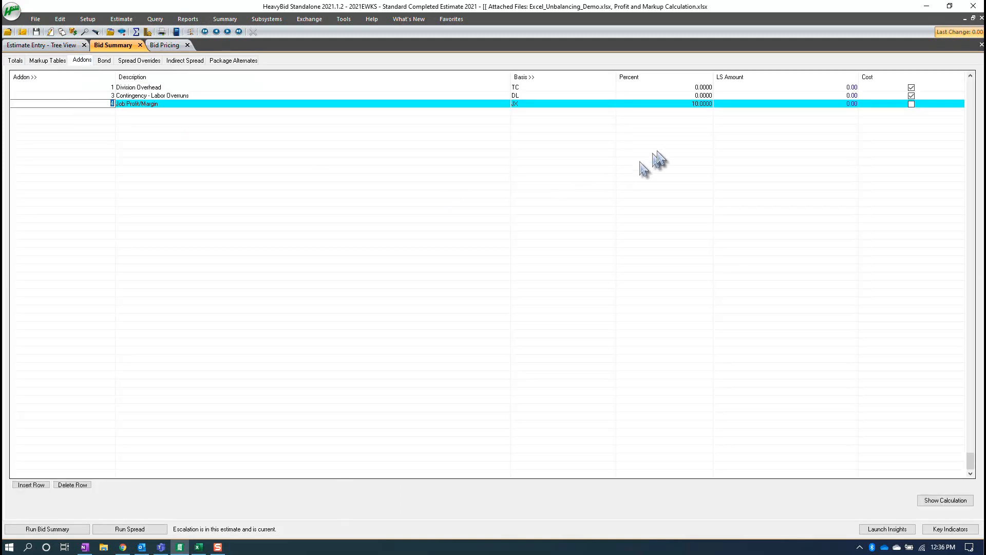
click(698, 104)
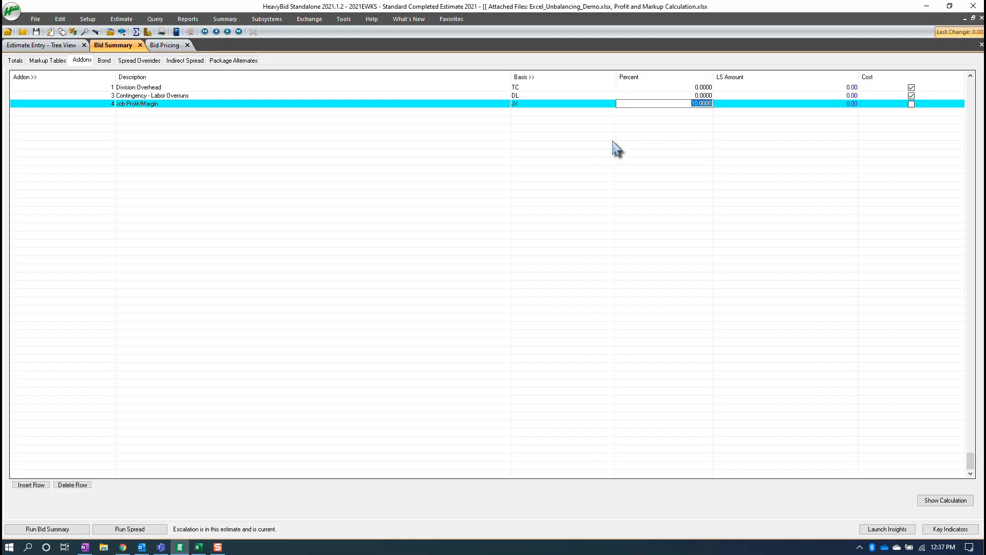
click(14, 61)
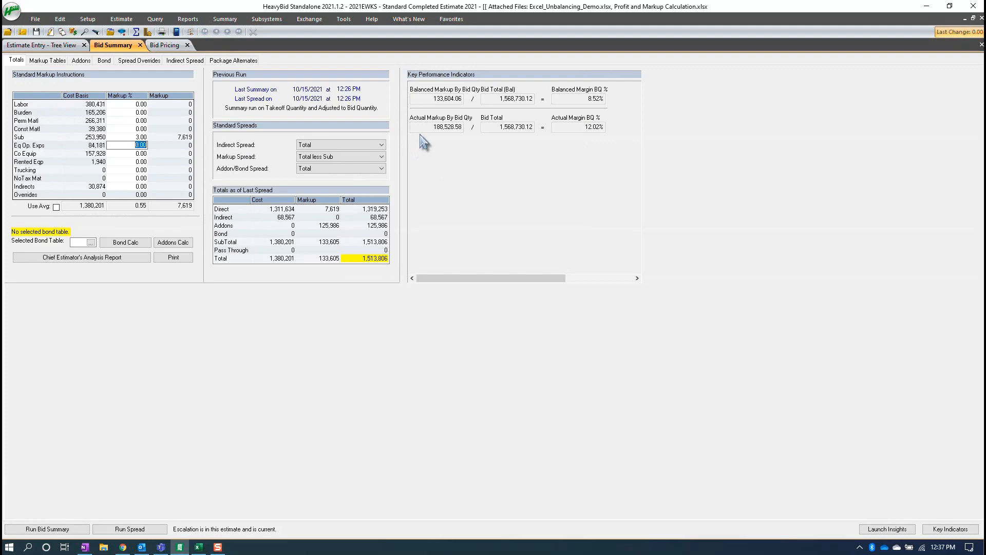
- Remove the Markup% (Cost) By Bid Qty and Markup% (Cost) By TO Qty key indicators from the Bid Pricing indicators setup
click(164, 45)
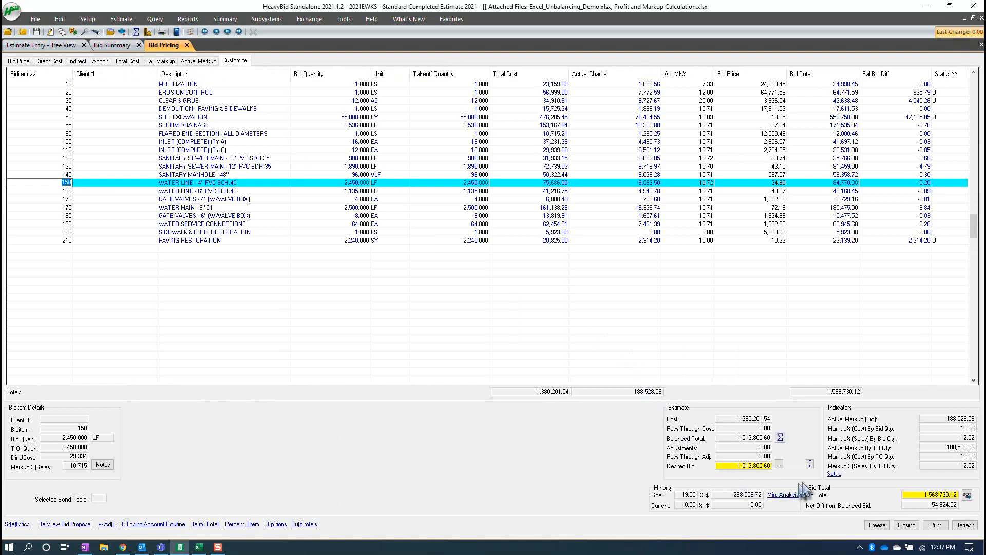
click(835, 475)
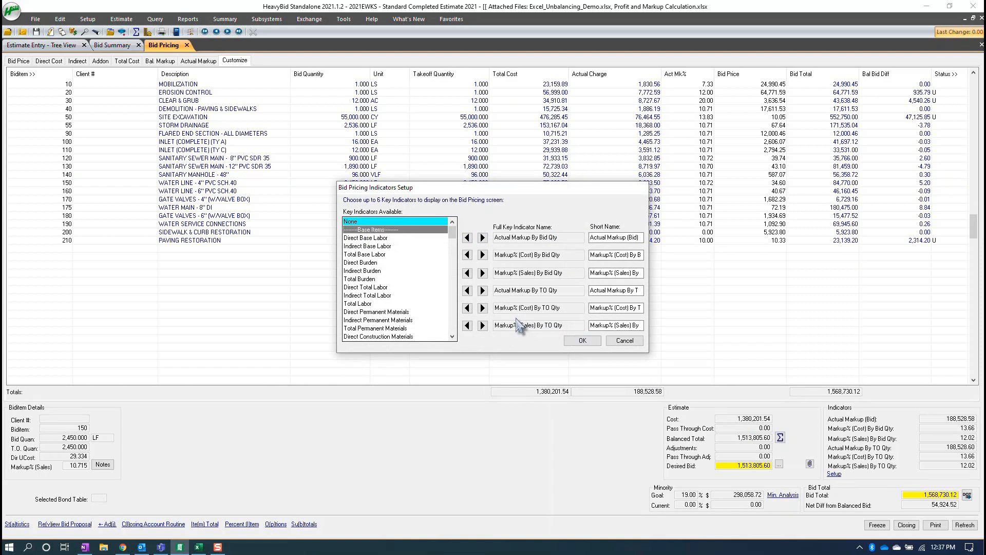
click(467, 255)
click(467, 307)
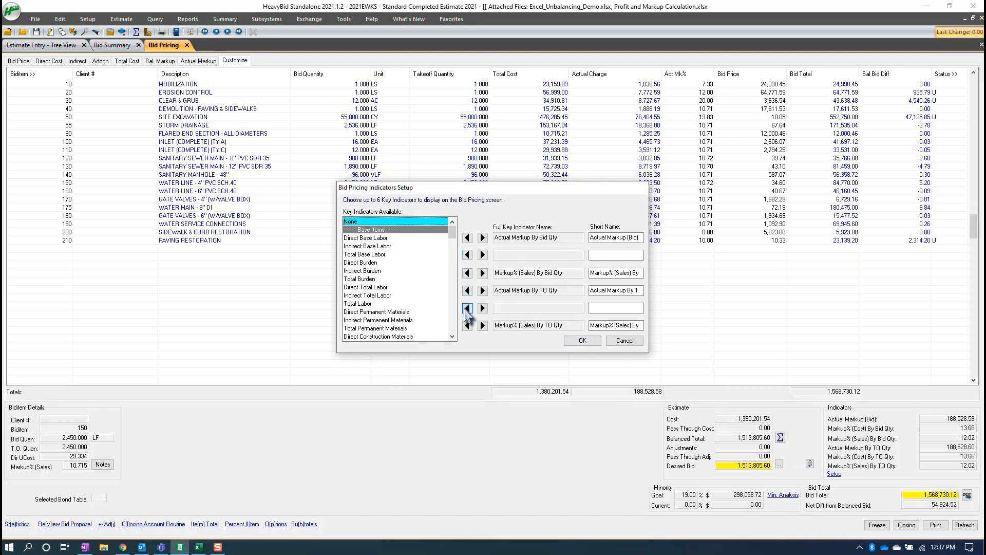
- Change the short name of the Markup% (Sales) By Bid Qty indicator to "Margin By Bid Qty"
click(615, 273)
drag(594, 271, 594, 273)
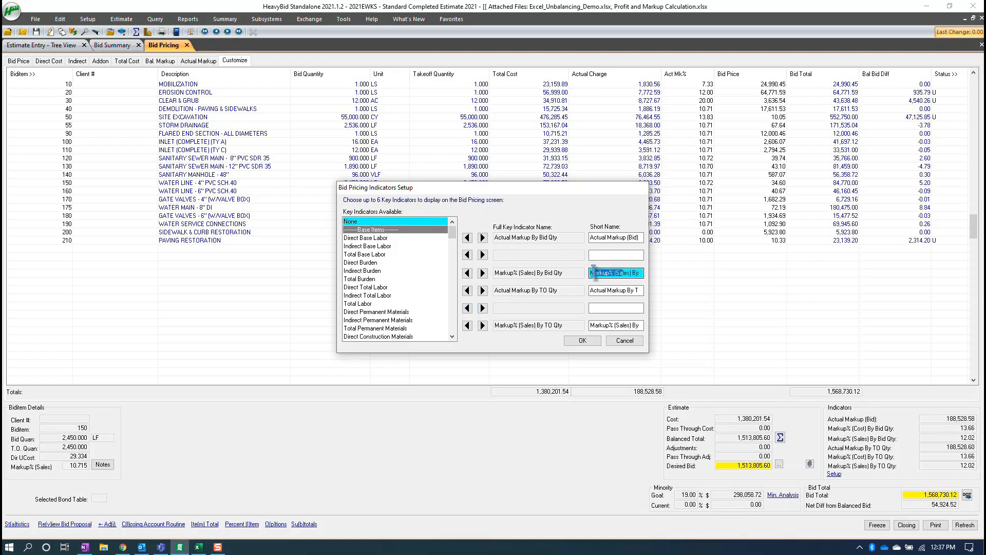
click(595, 272)
key(Delete)
key(Delete)
key(Delete)
key(Delete)
key(Delete)
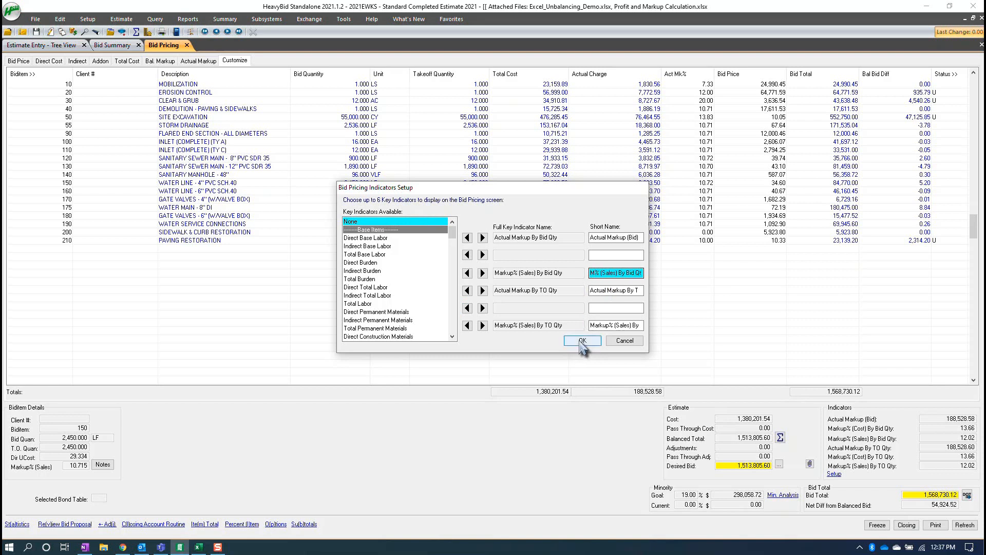
text(a)
- Set the Markup% (Sales) short names to "Margin % By TO Qty" and "Margin % By Bid Qty", and save the indicators setup
click(605, 326)
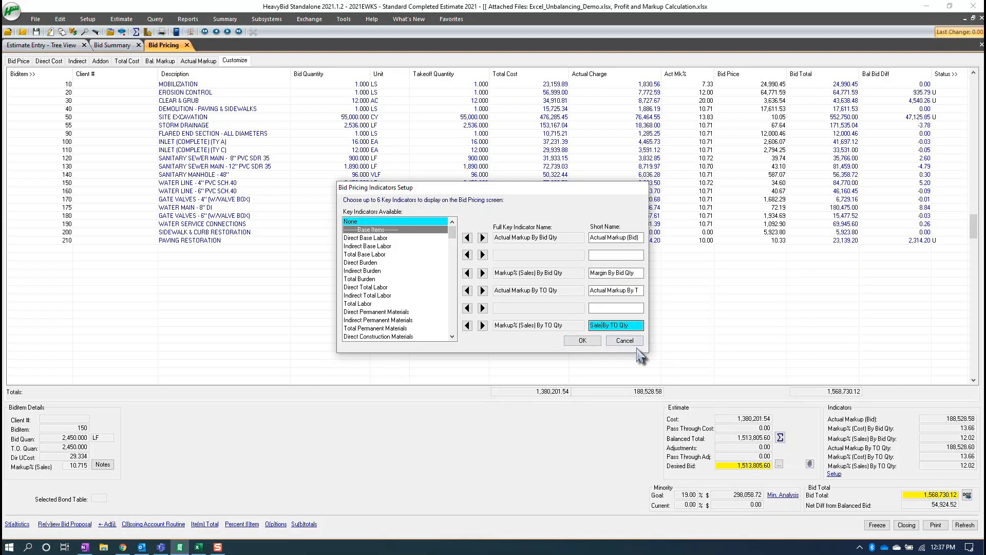
key(BackSpace)
key(BackSpace)
key(BackSpace)
click(612, 273)
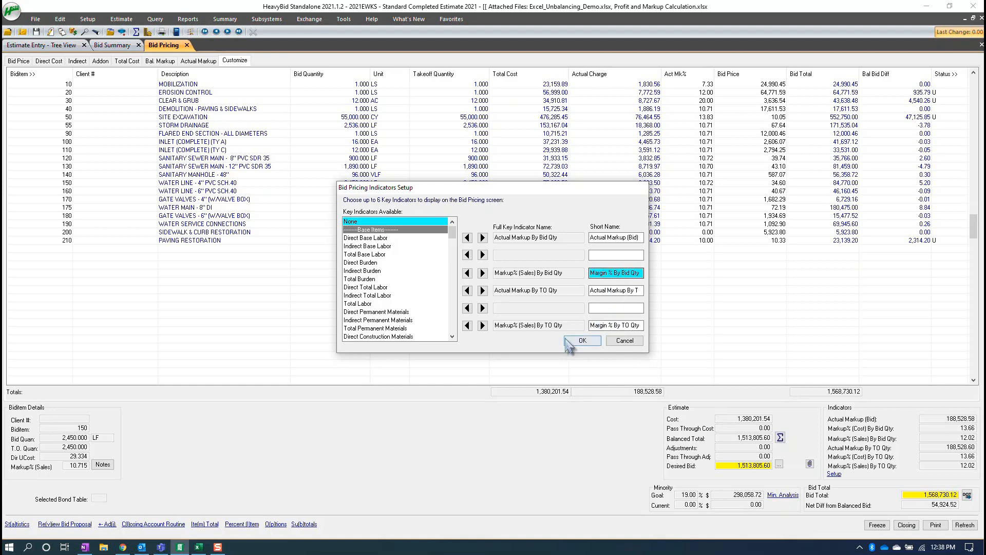
click(582, 341)
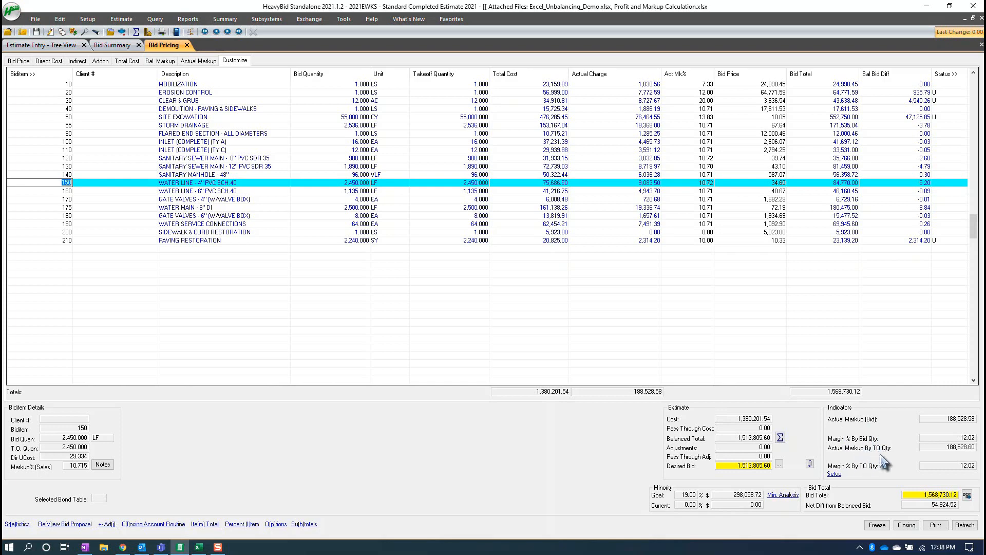
- Review the user-defined and custom key indicators available in the Bid Pricing indicators setup, and leave it without changes
click(834, 474)
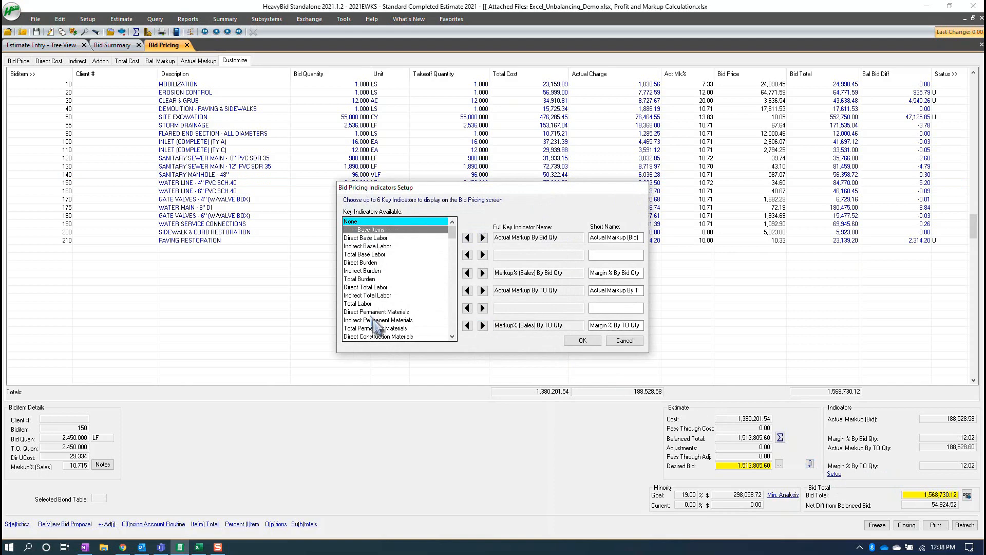
drag(452, 233, 452, 321)
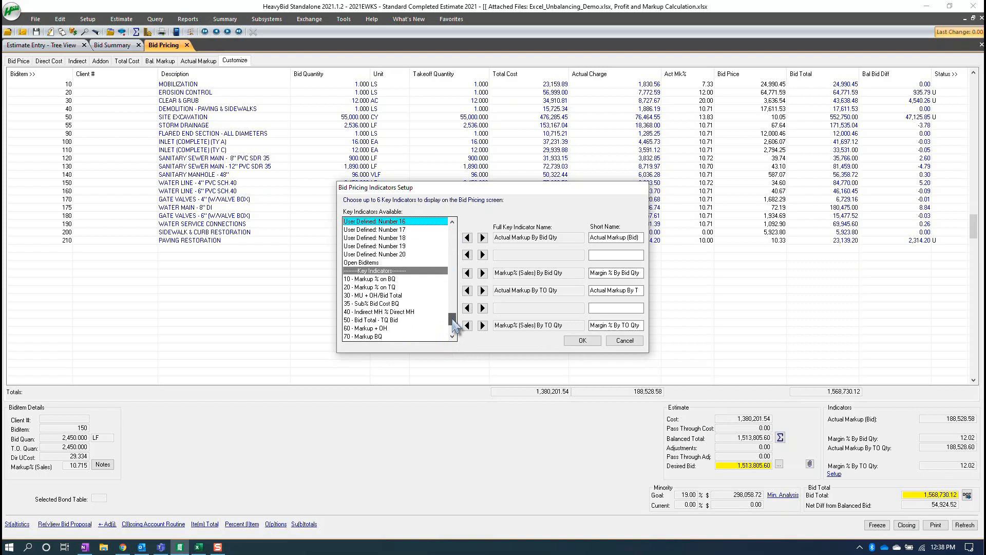
drag(452, 321, 454, 329)
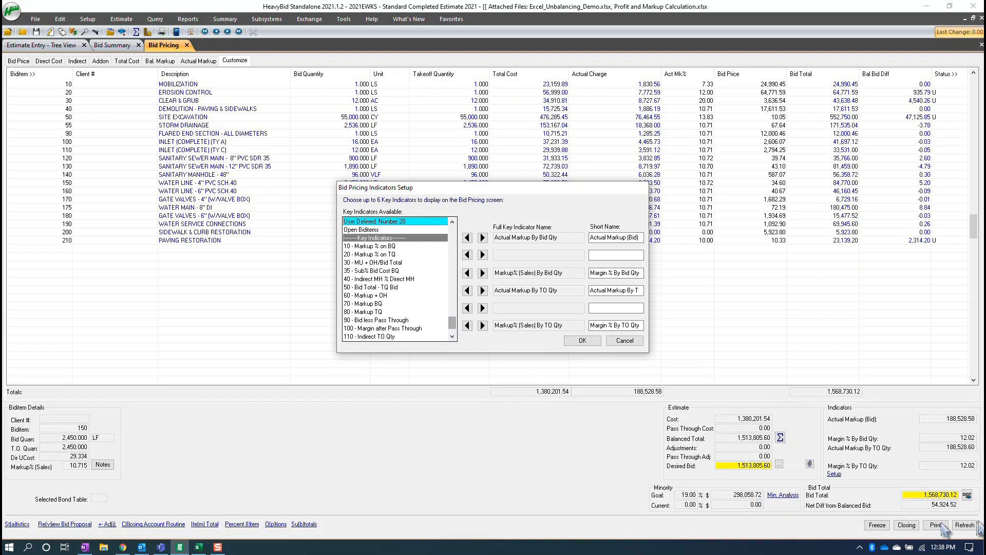
click(630, 340)
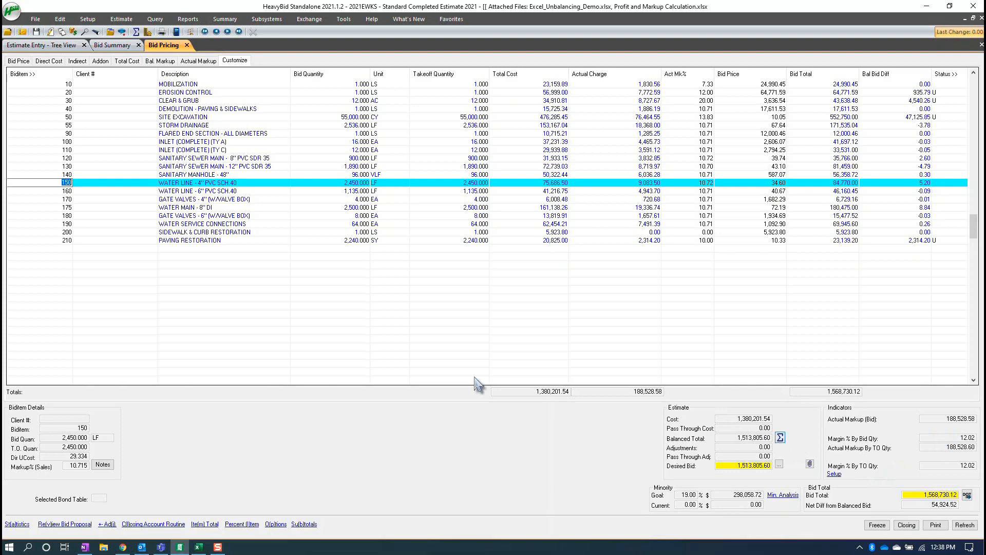
- Review the estimate statistics for the cost and sales markup percentages by takeoff and bid totals, and close them
click(20, 525)
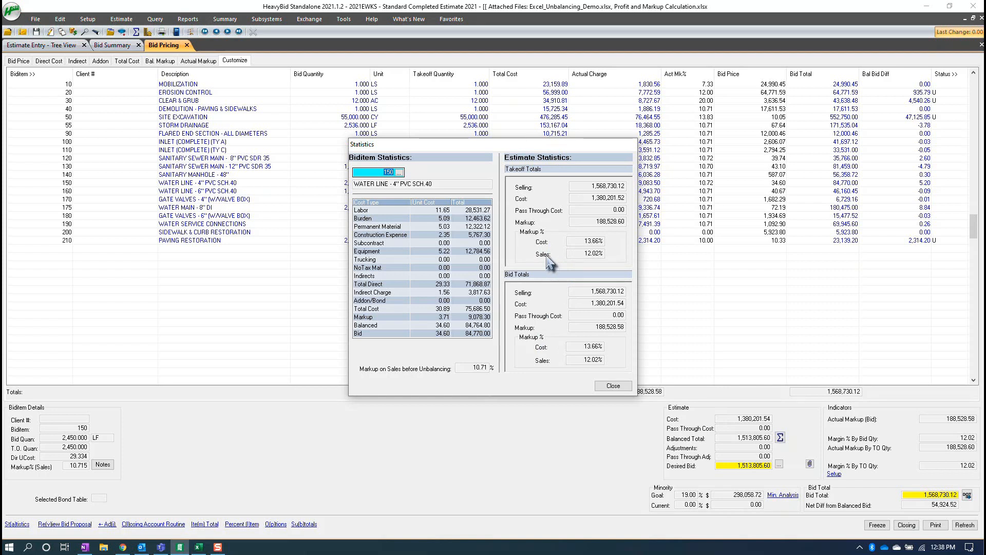
click(616, 386)
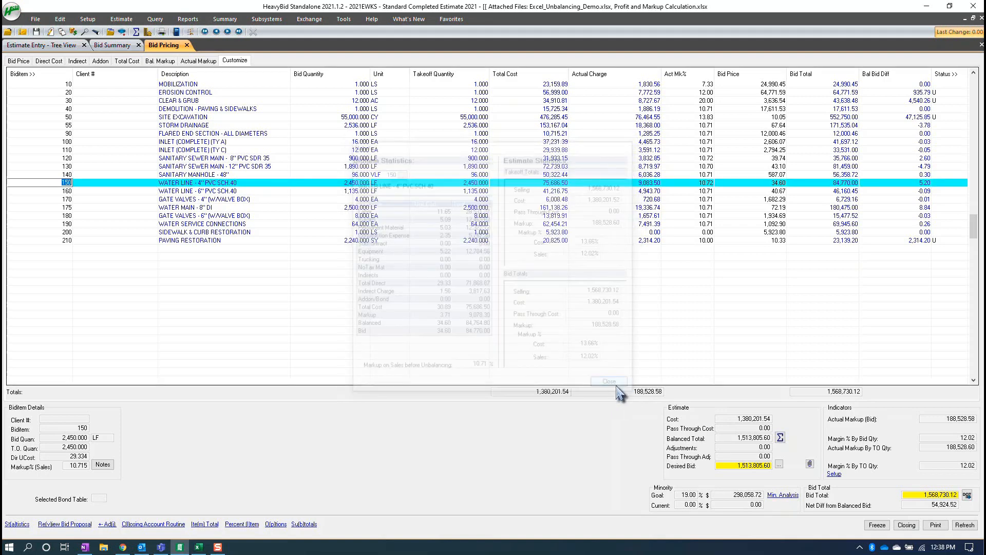